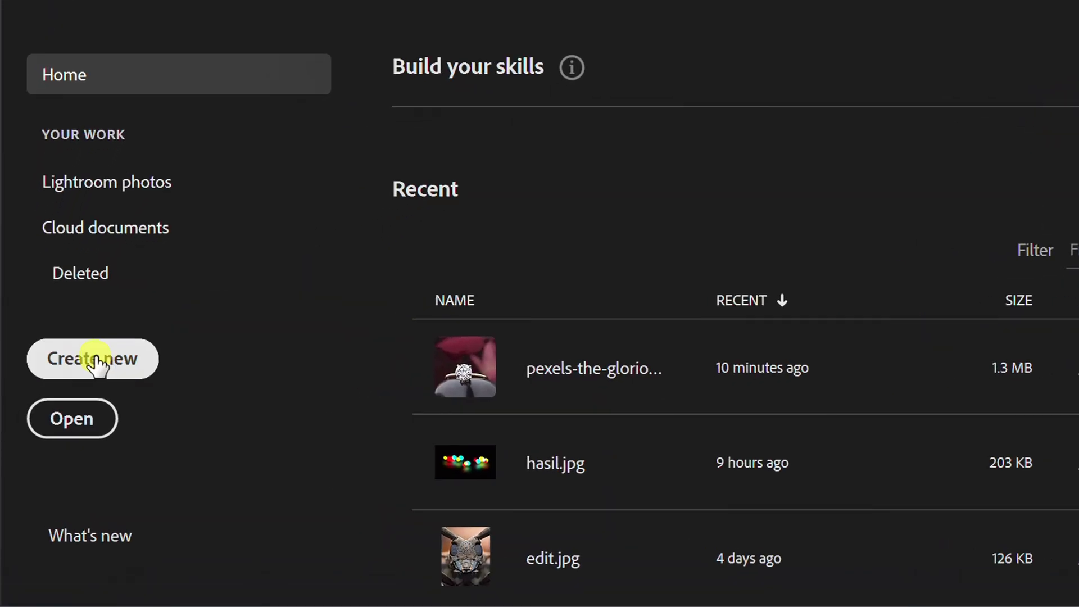
Step: Create a blank 1000 × 1000 px canvas at 299,999 Pixels/Inch
left_click(96, 365)
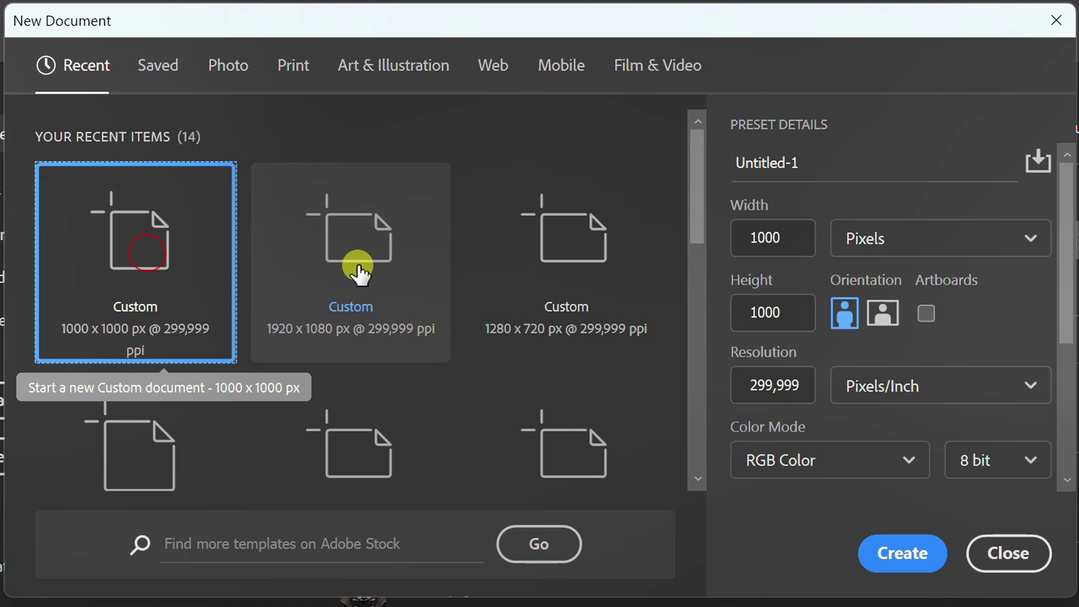
double_click(802, 238)
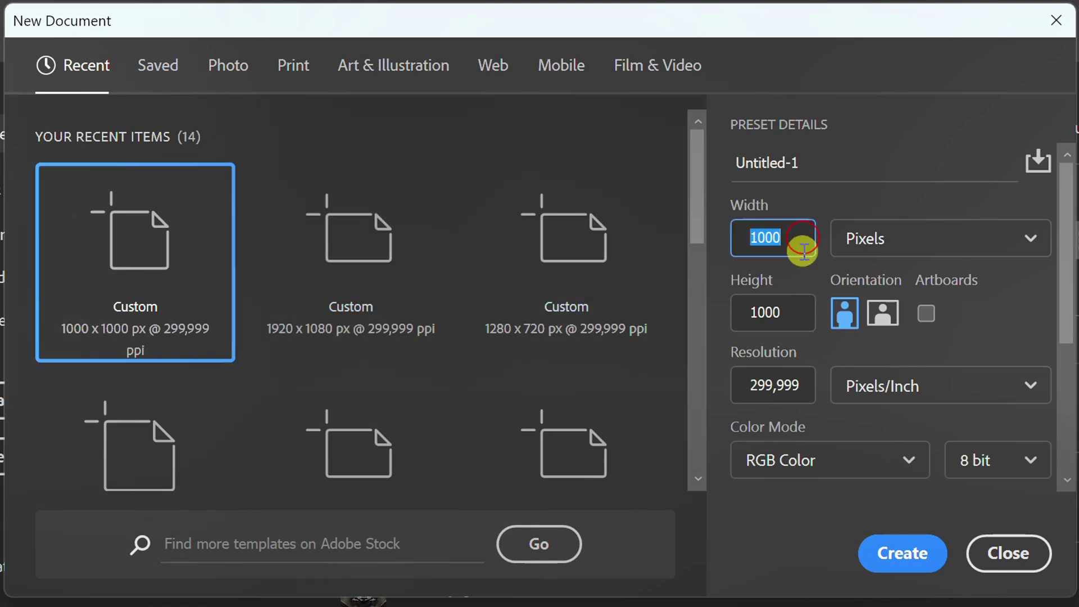
double_click(803, 312)
double_click(808, 386)
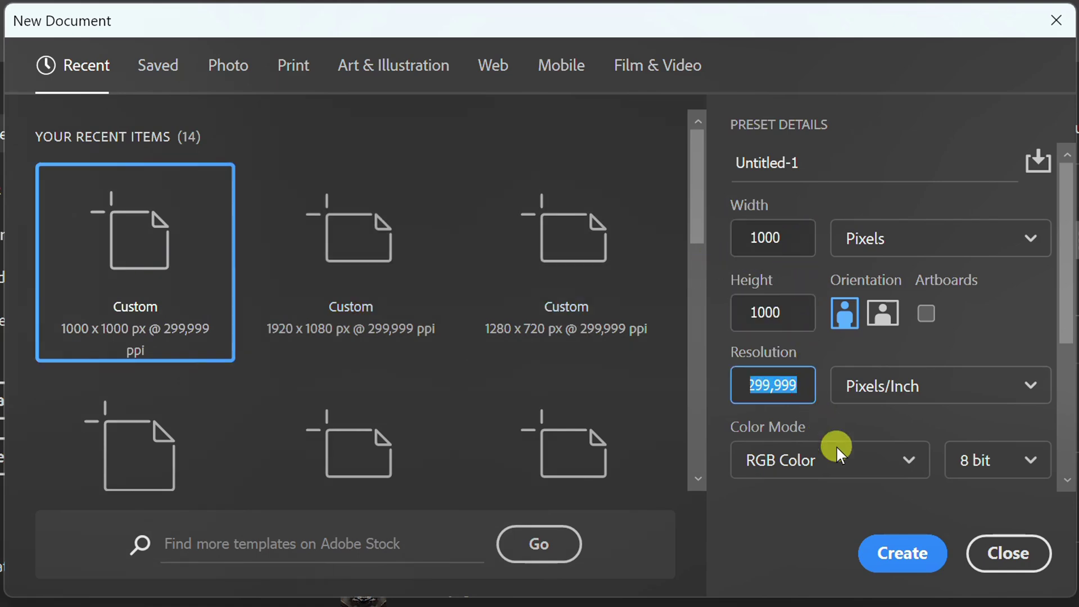
left_click(900, 553)
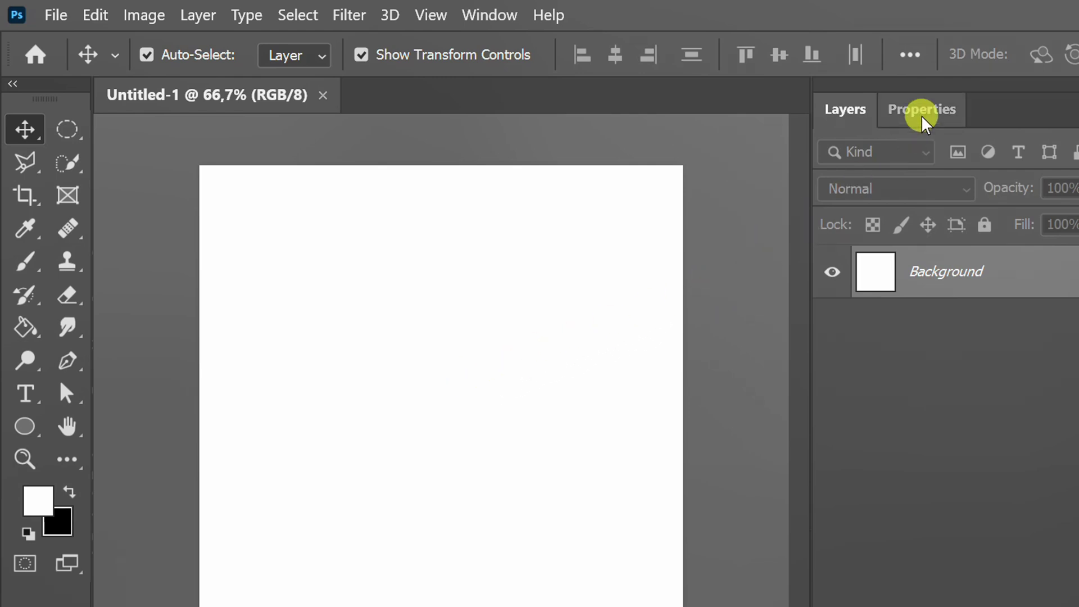
left_click_drag(922, 110, 374, 140)
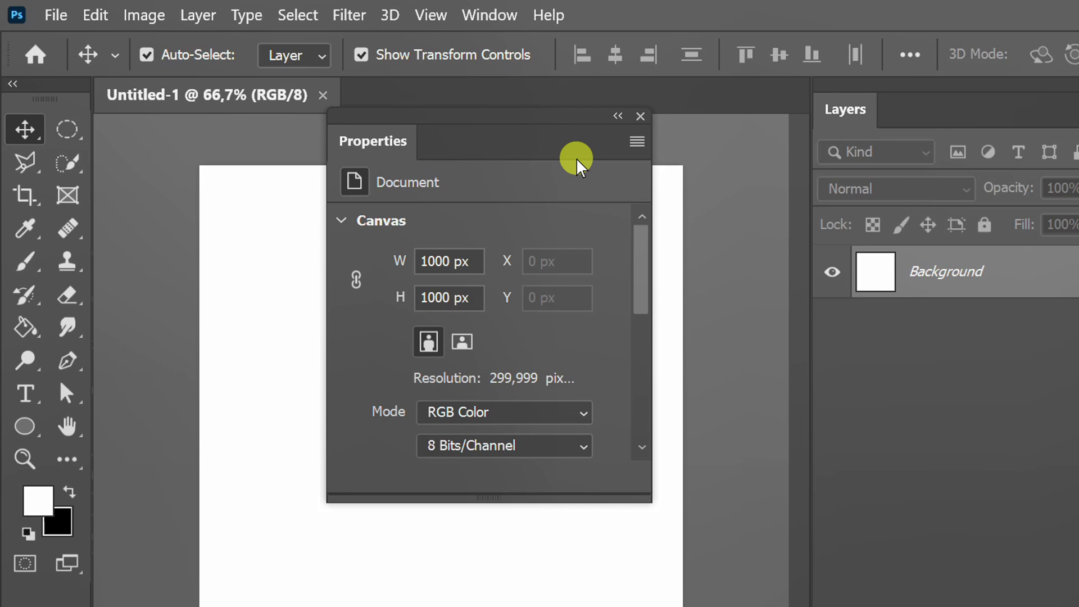
left_click(641, 116)
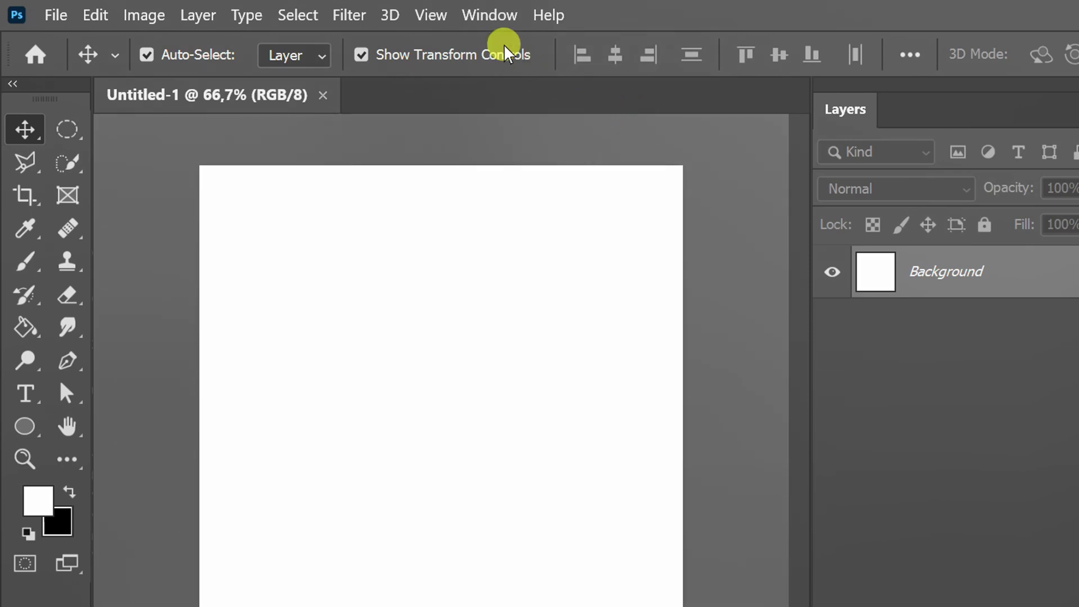
left_click(489, 15)
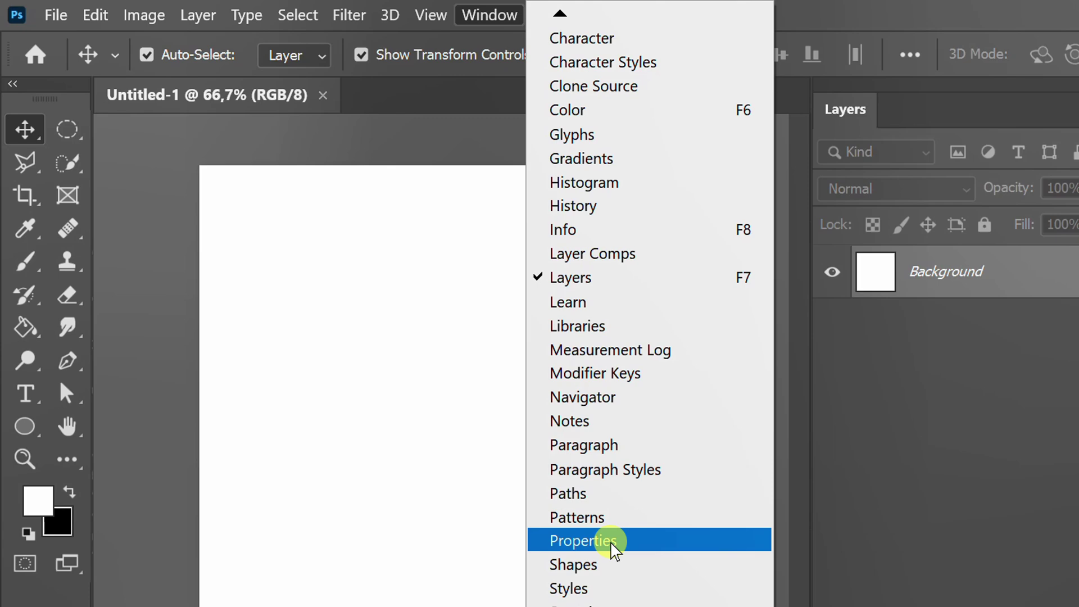
left_click(641, 541)
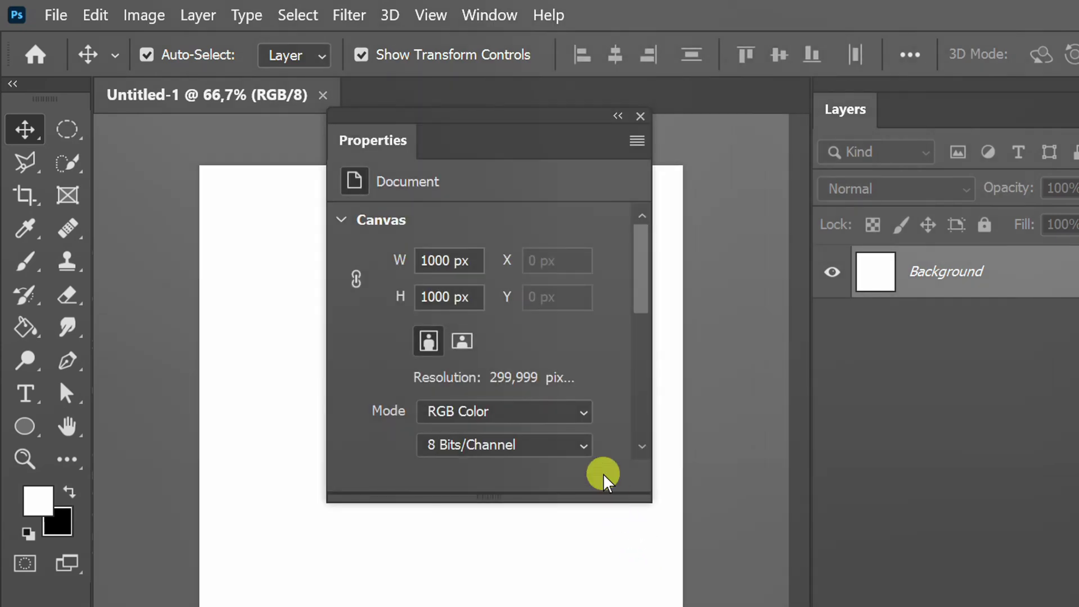
left_click_drag(466, 127, 988, 118)
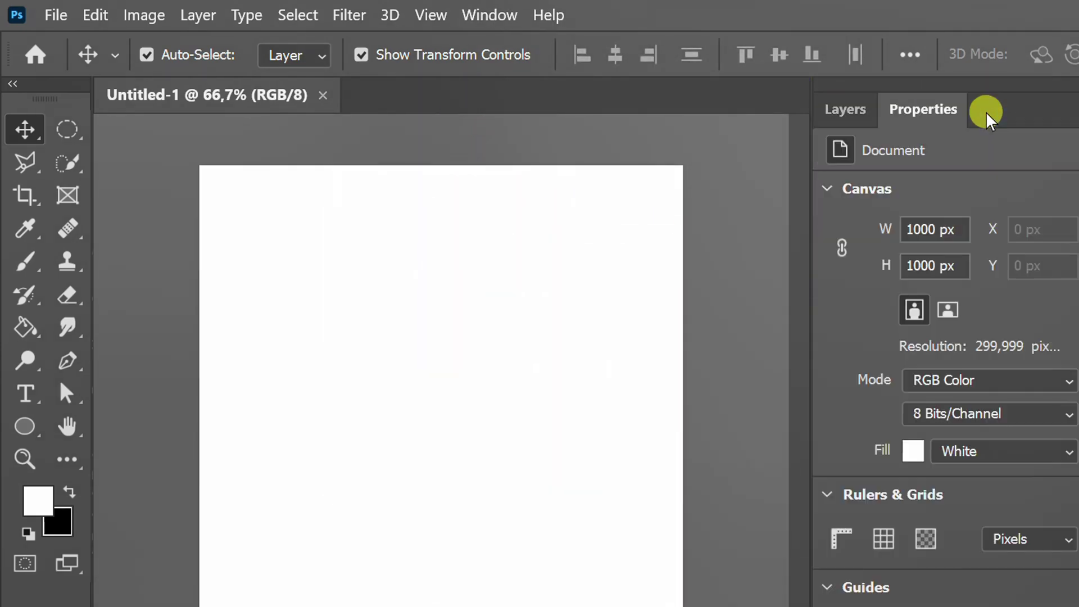
left_click(831, 110)
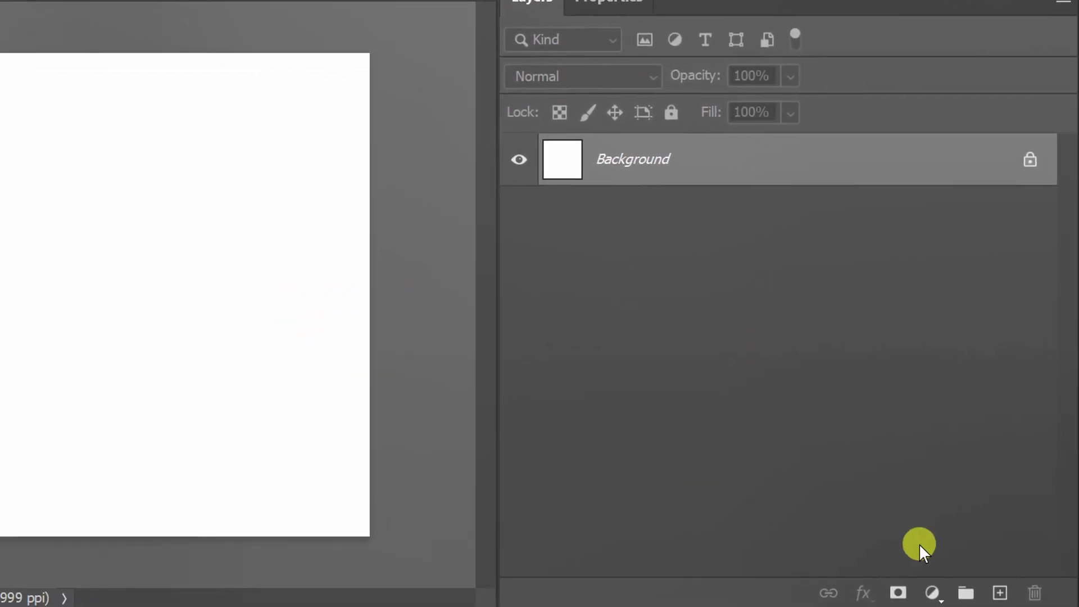
Step: Add an empty Layer 1 and set the Elliptical Marquee to Fixed Size 30 × 400 px
left_click(1000, 593)
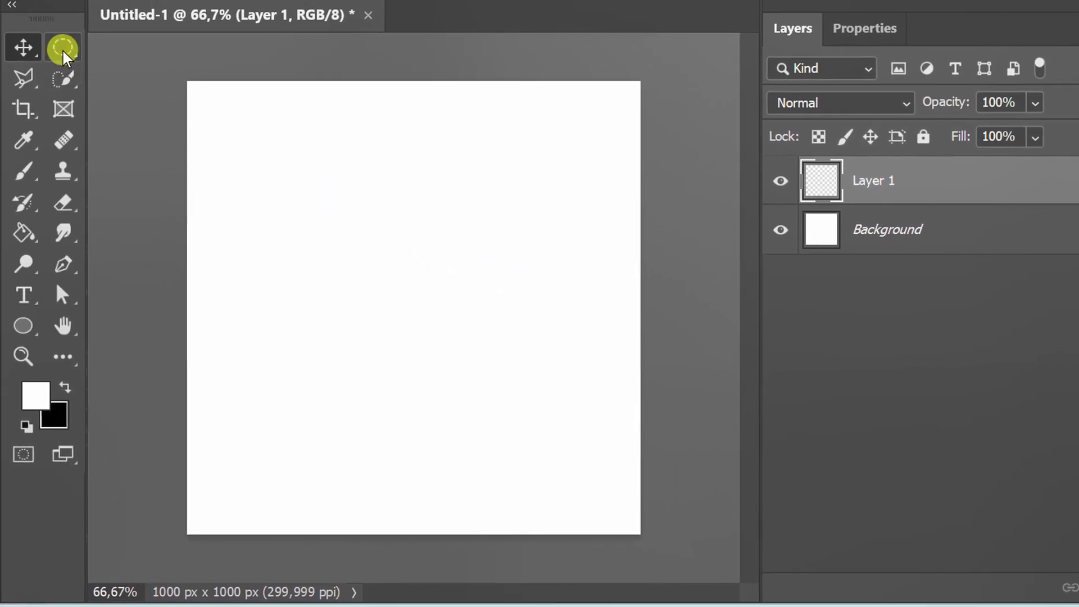
left_click(63, 50)
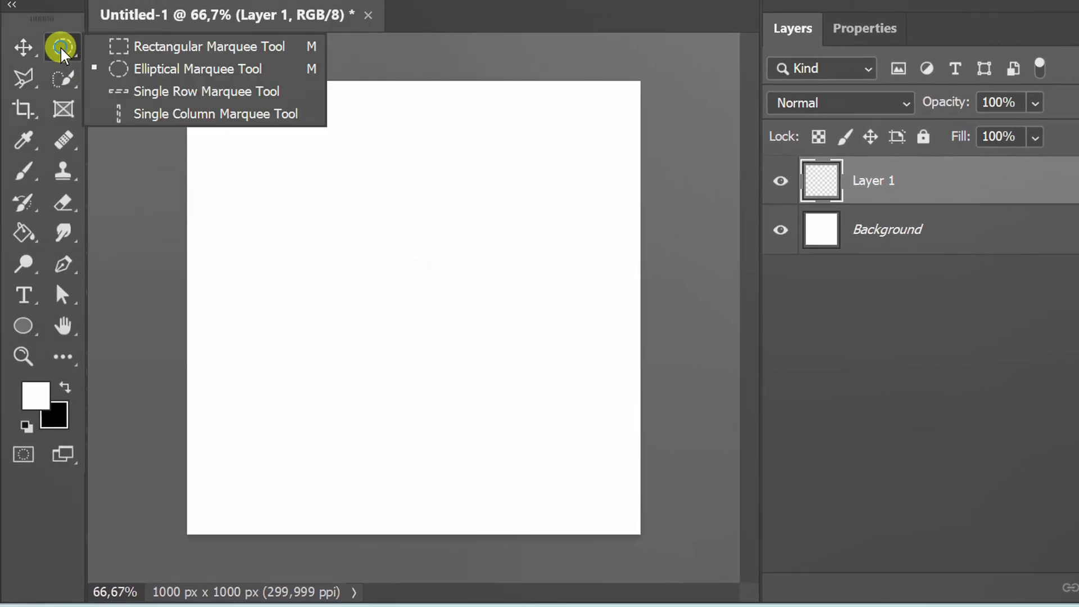
left_click(194, 71)
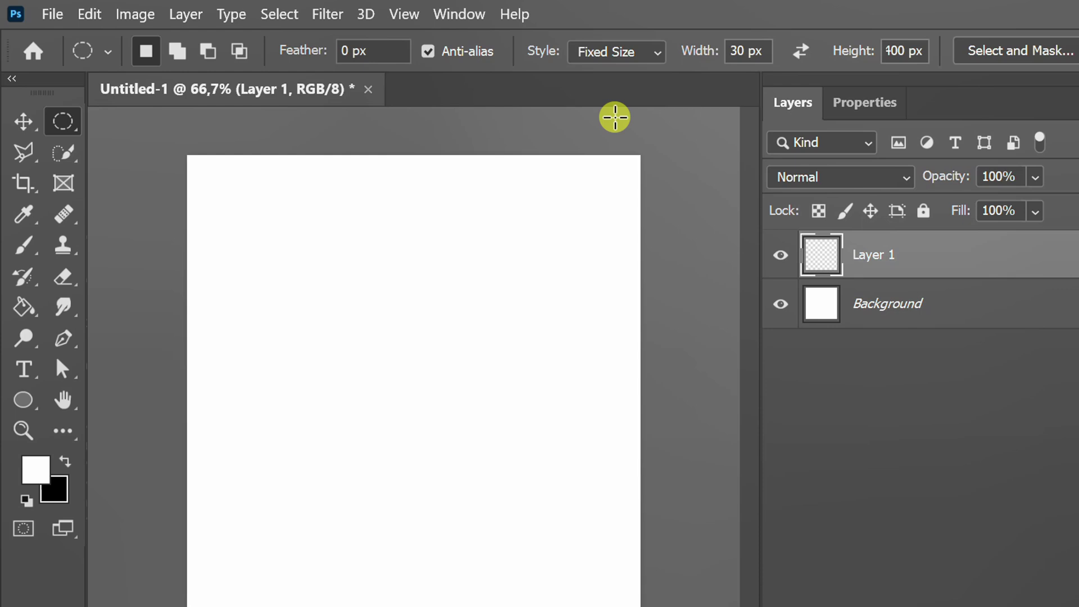
left_click(657, 52)
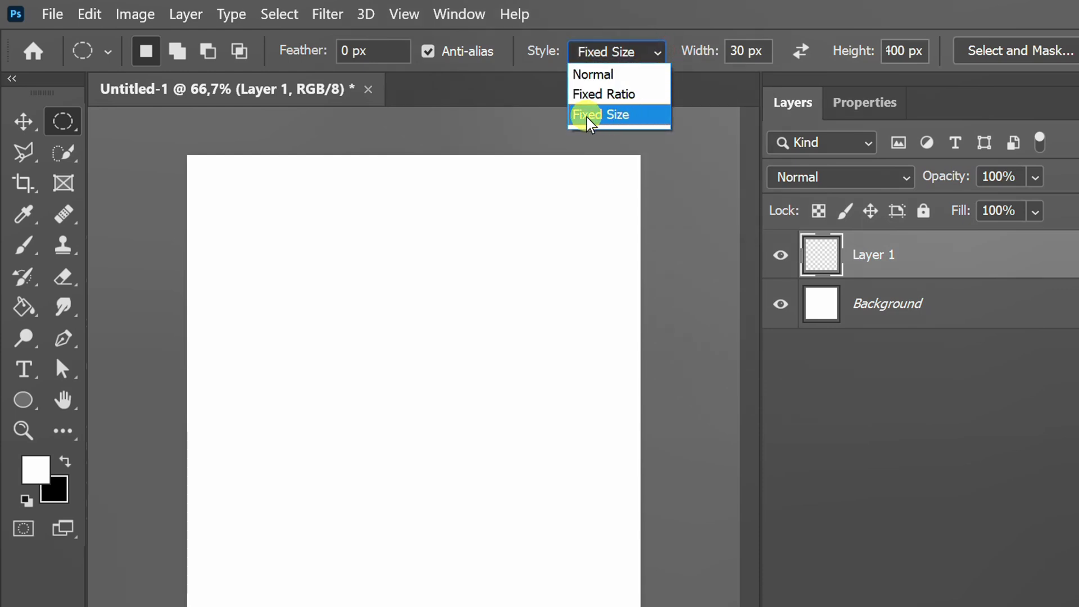
left_click(629, 116)
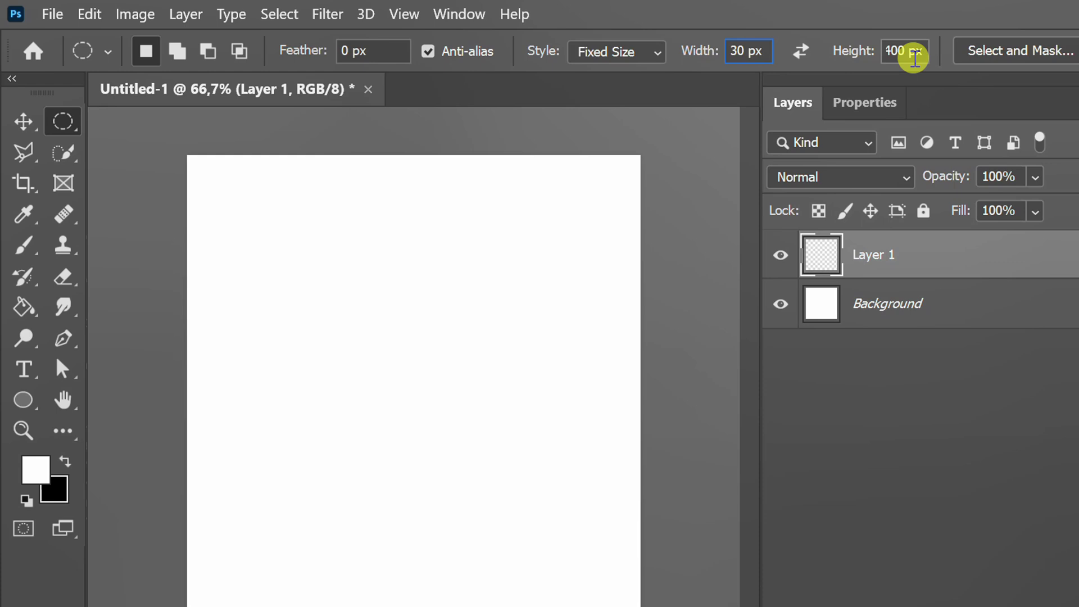
left_click(926, 50)
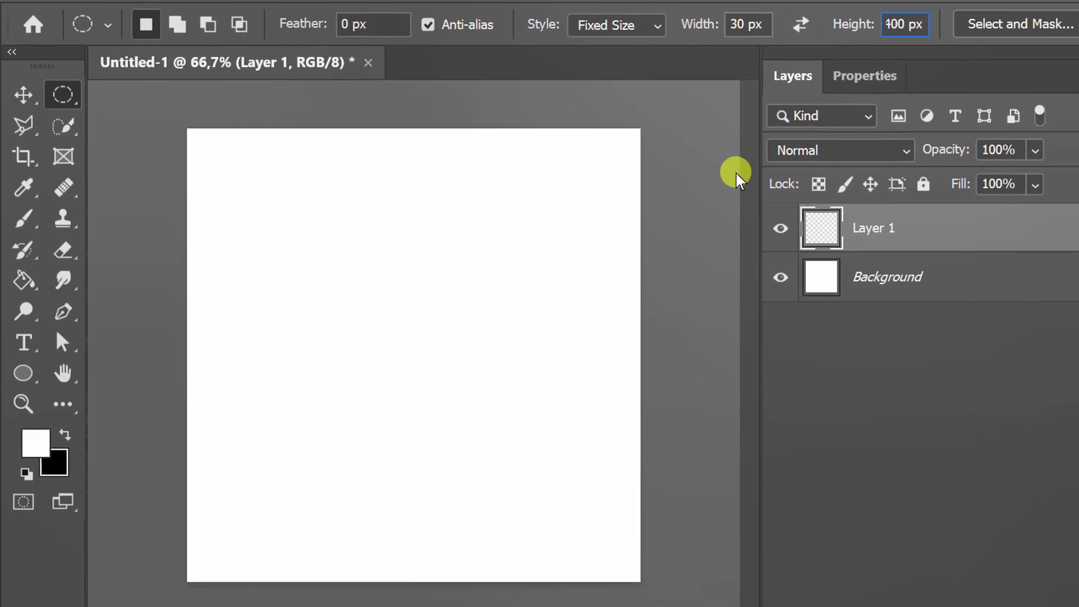
Step: Fill a 30 × 400 px elliptical selection on Layer 1 with black, then deselect
left_click(406, 188)
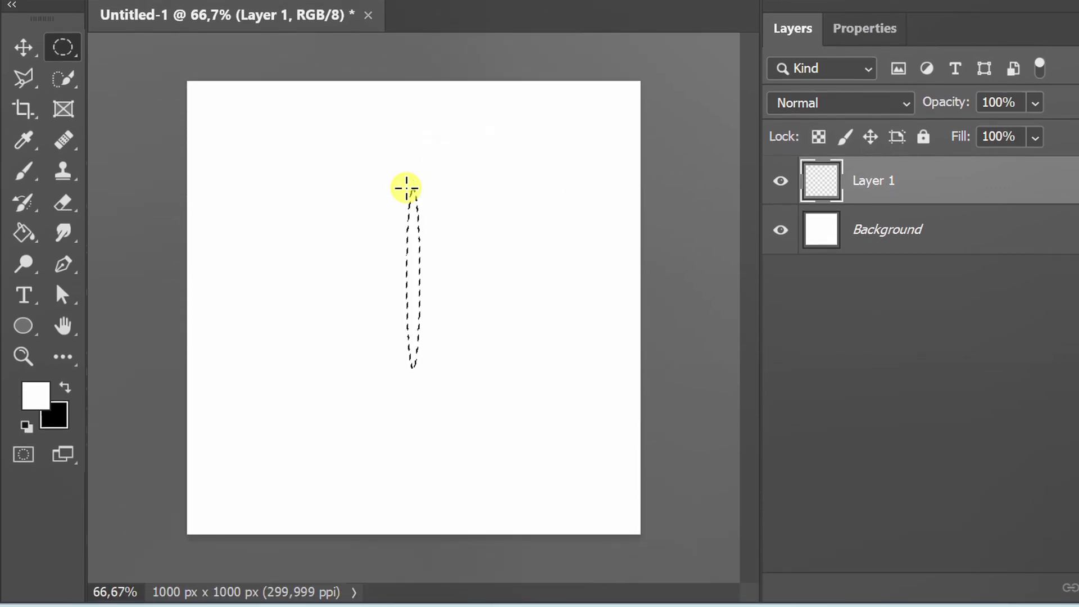
left_click(23, 427)
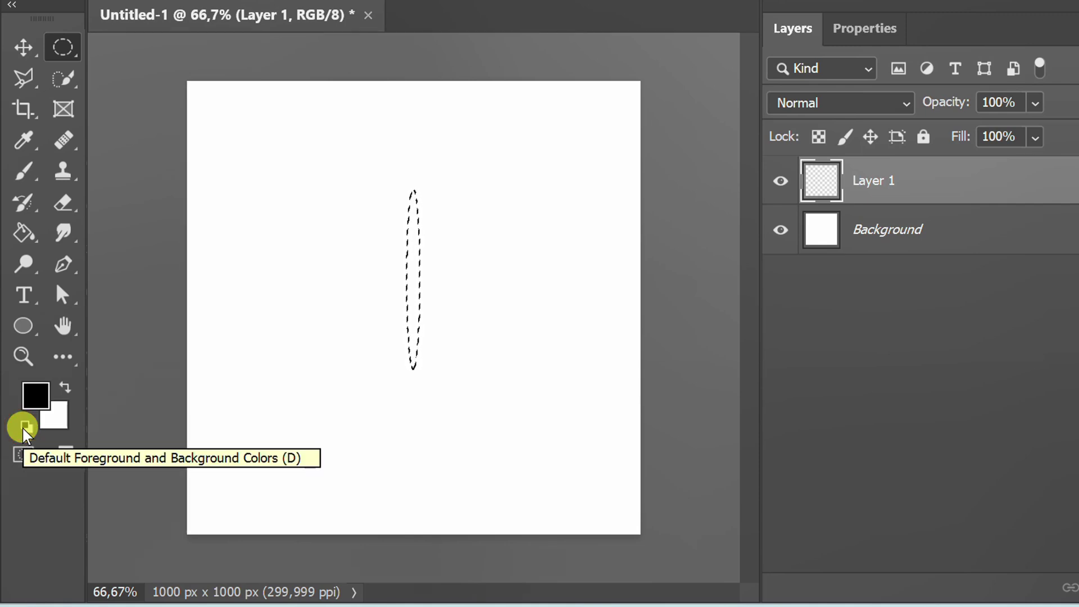
right_click(23, 232)
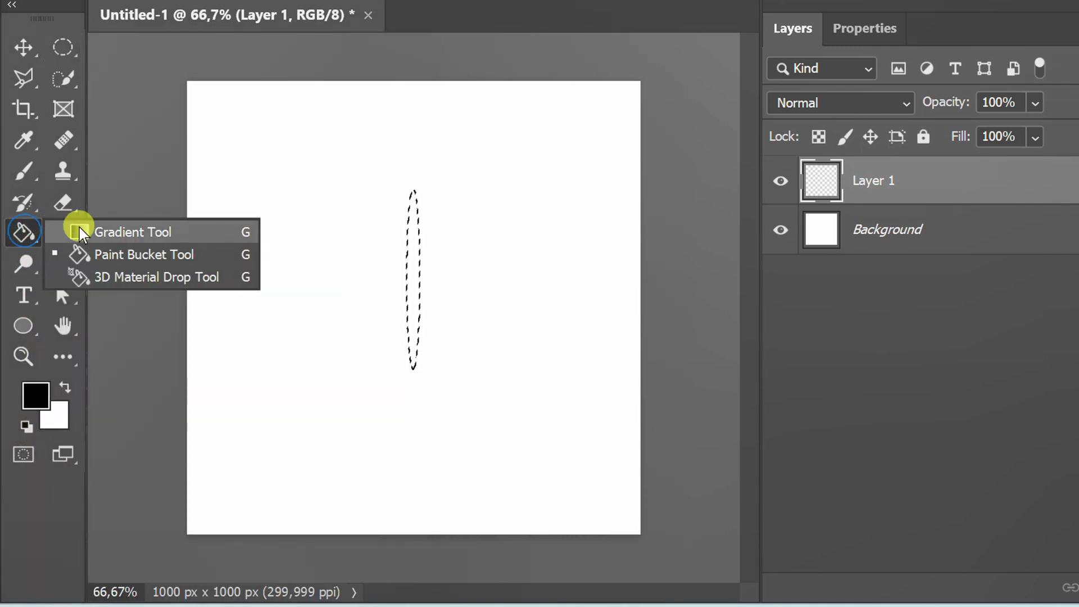
left_click(141, 254)
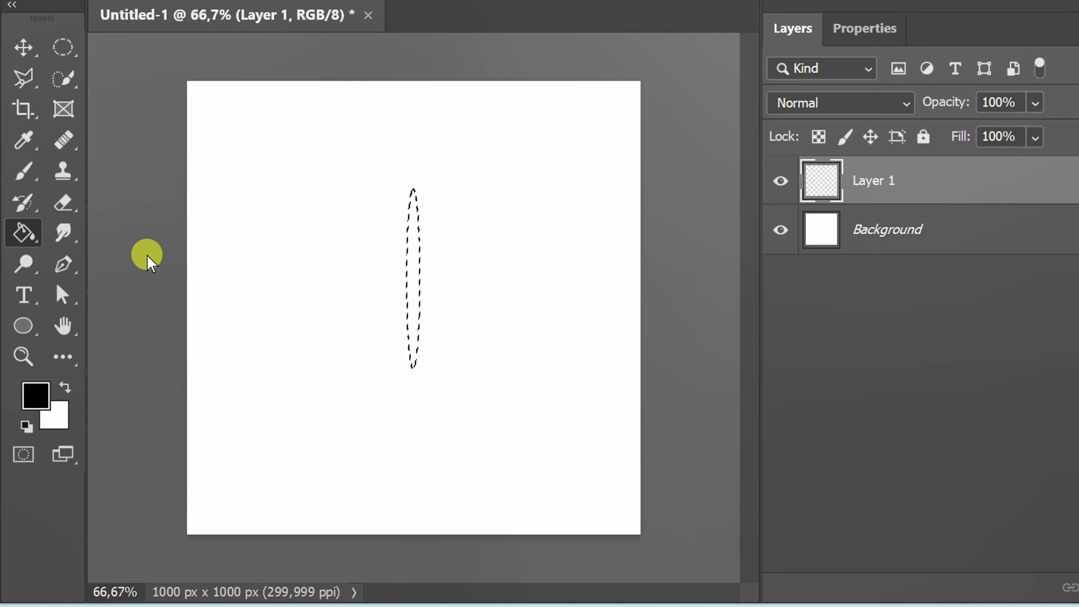
left_click(412, 241)
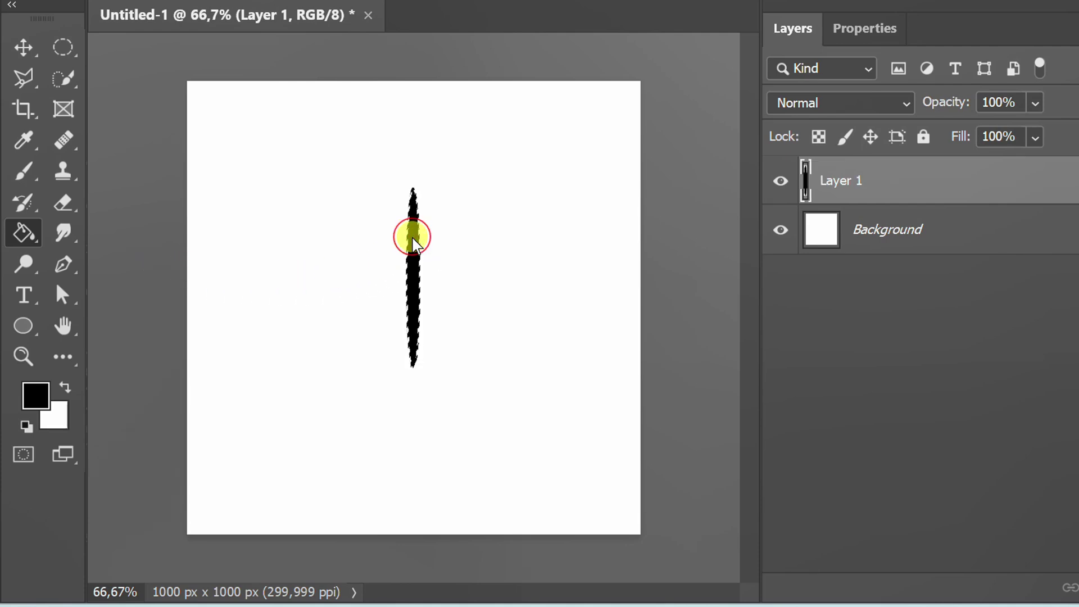
key("ctrl+d")
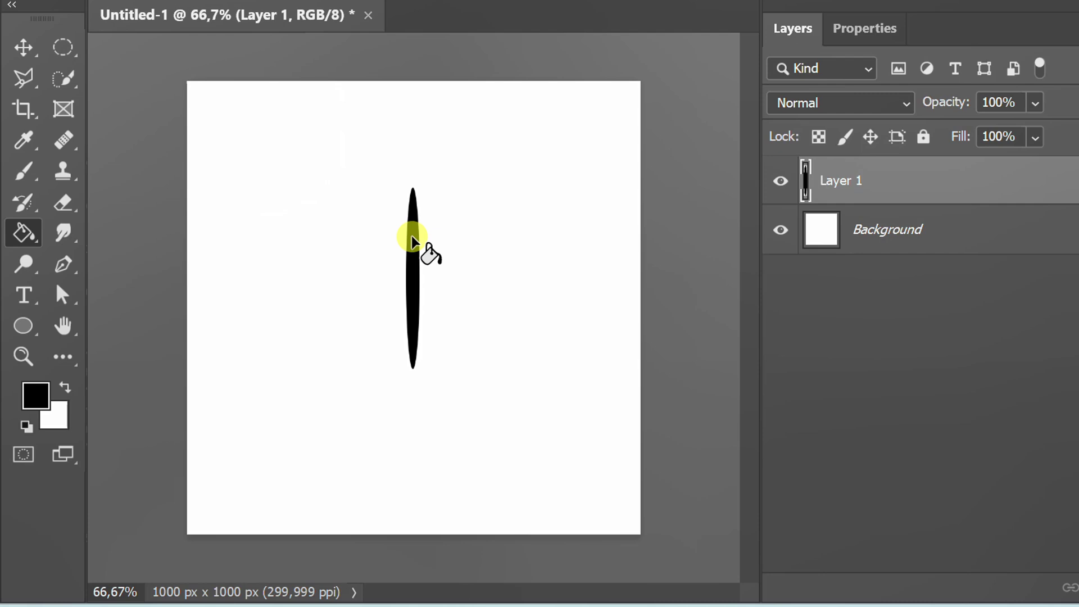
Step: Switch to the Move tool
left_click(22, 47)
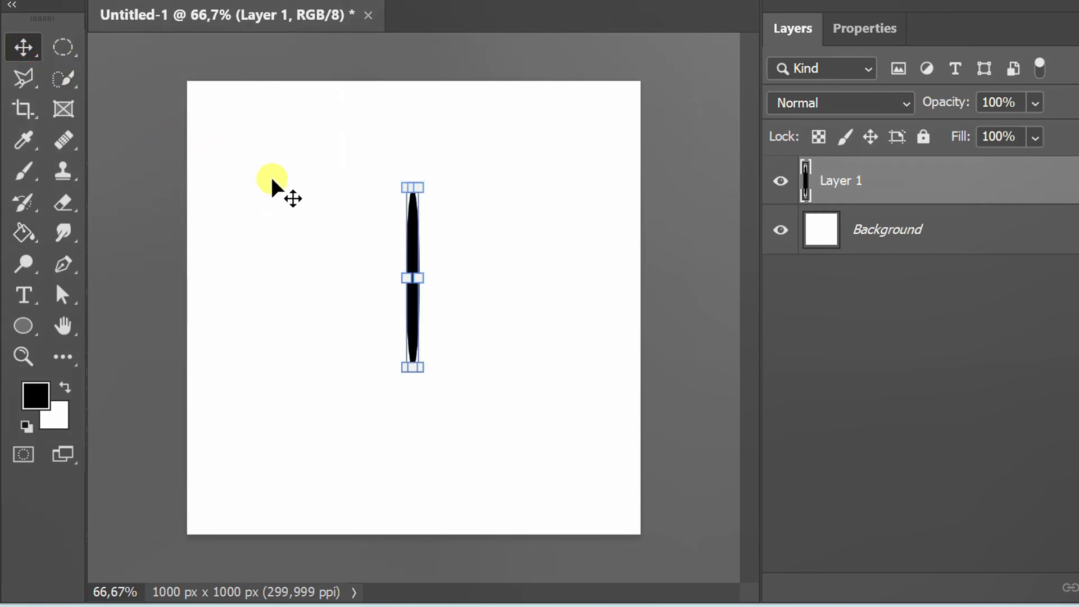
Step: Center the black ellipse horizontally and vertically on the canvas
left_click(854, 51)
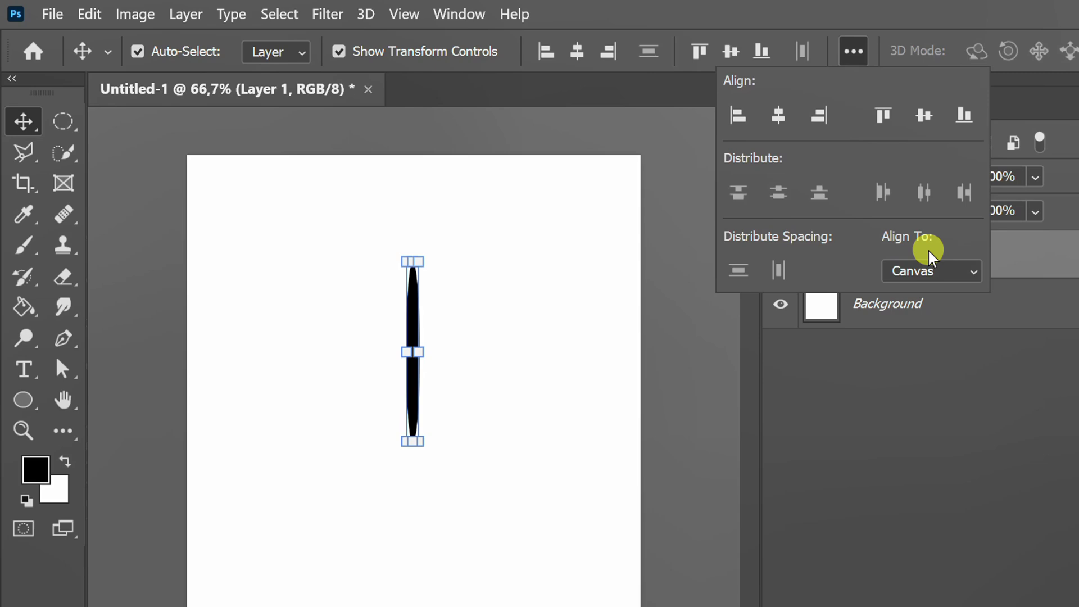
left_click(778, 115)
left_click(923, 116)
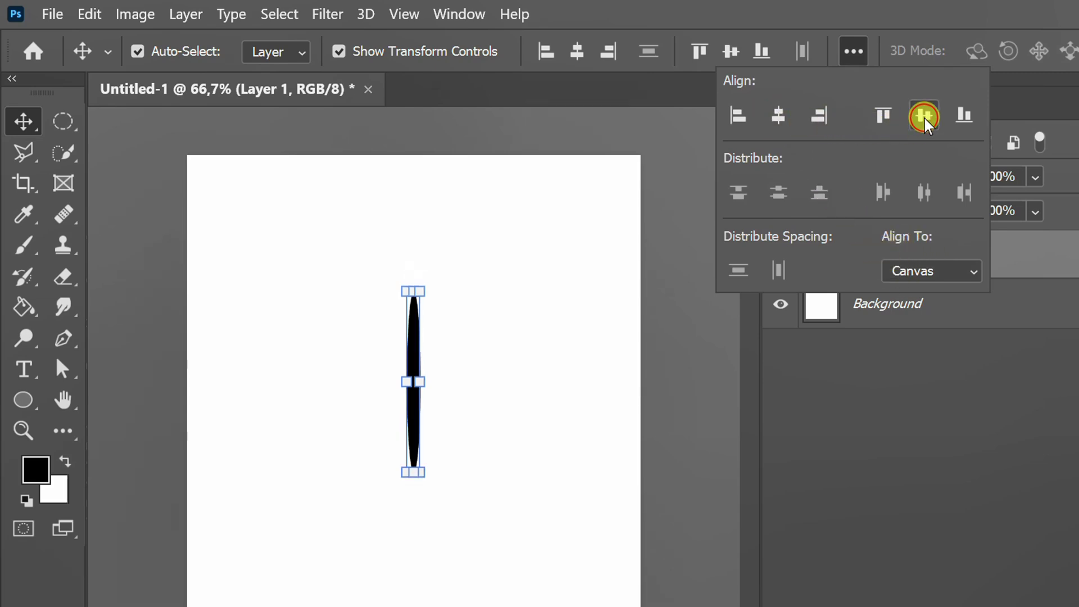
left_click(855, 51)
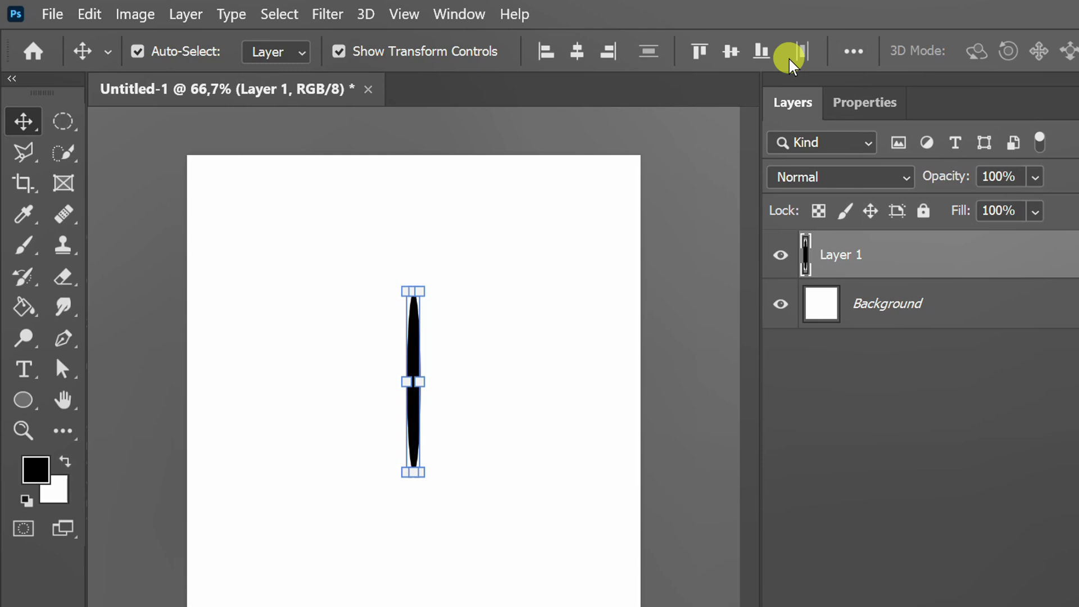
Step: Apply a Motion Blur at 90° angle and 500 px distance to the ellipse
left_click(332, 14)
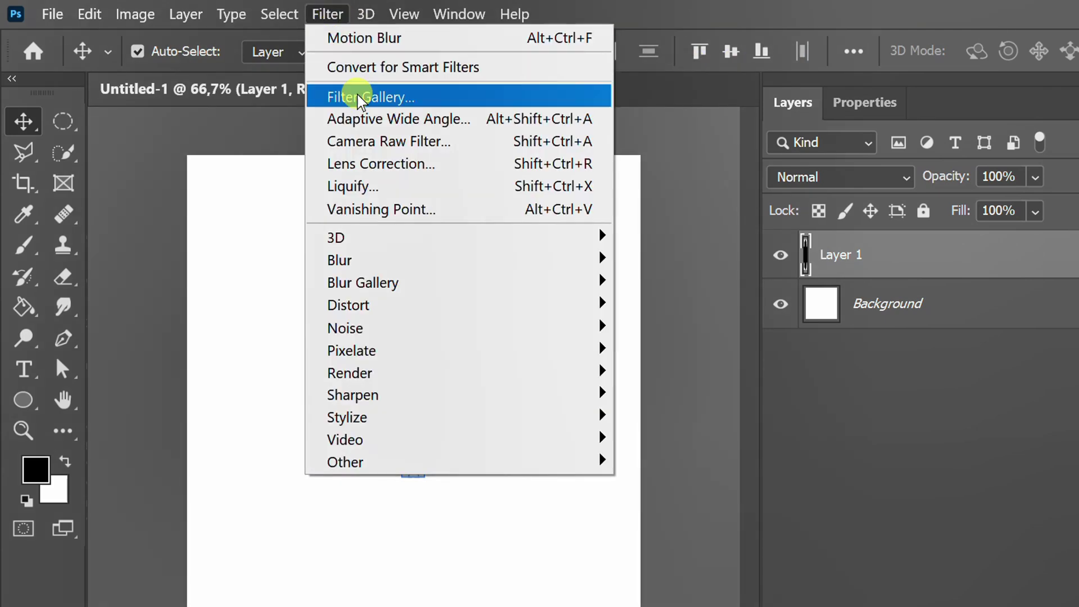
mouse_move(581, 260)
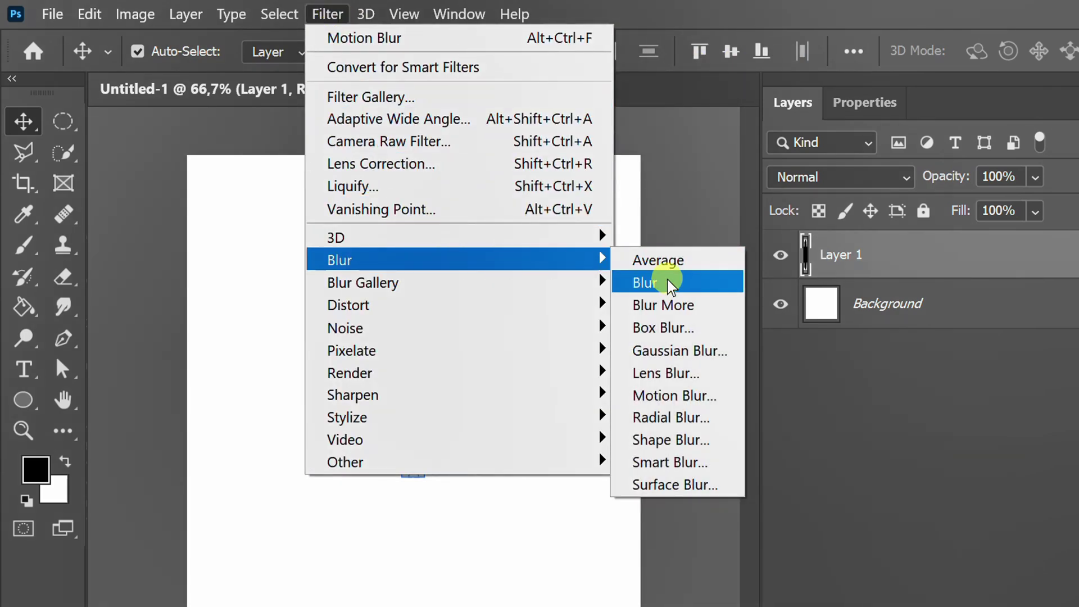
left_click(724, 396)
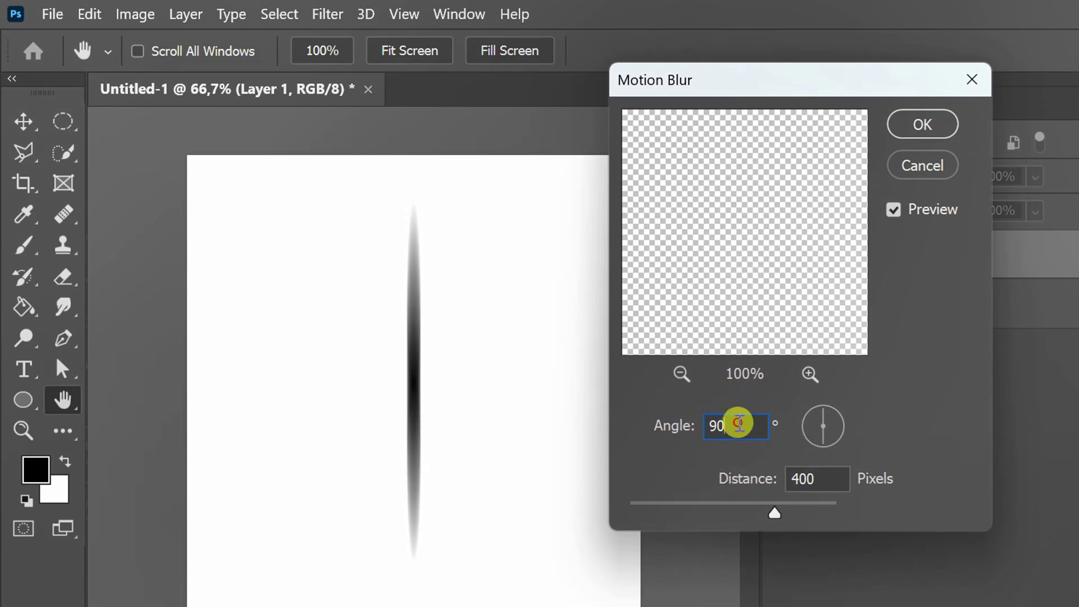
left_click_drag(832, 480, 773, 479)
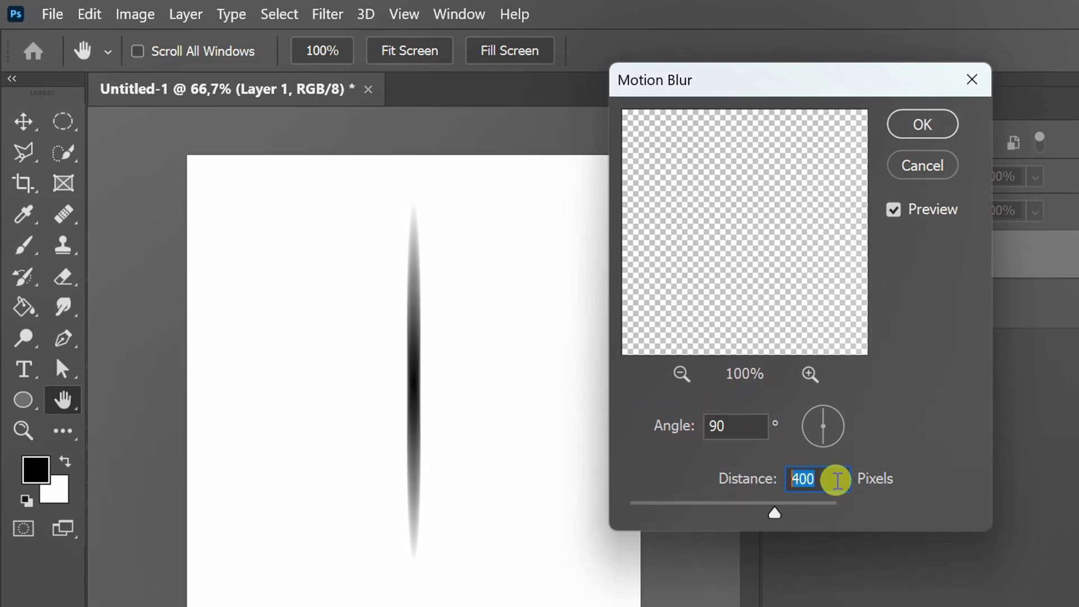
type("500")
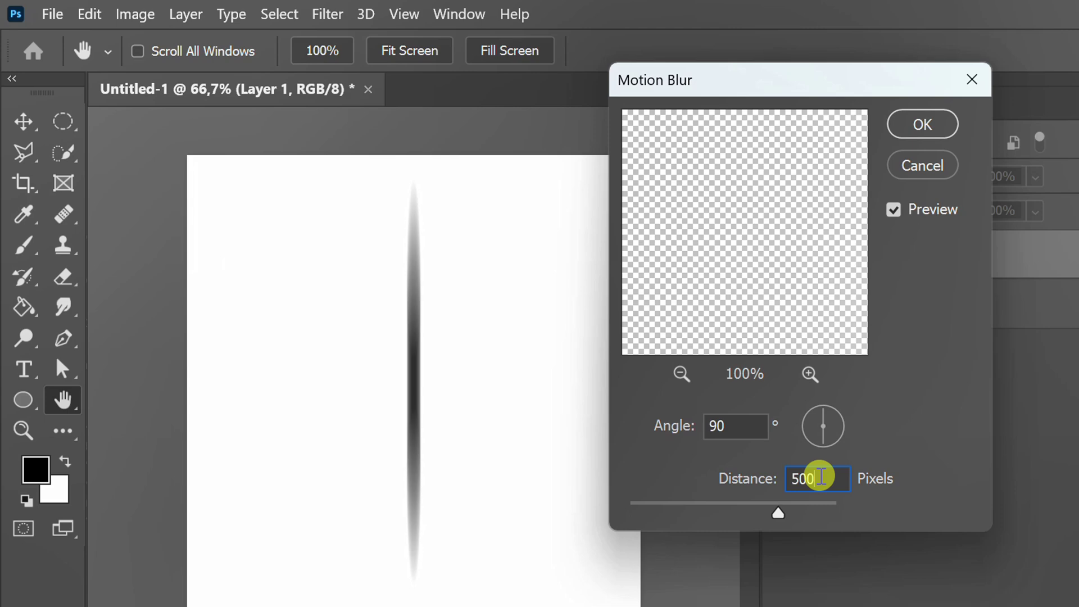
left_click(920, 123)
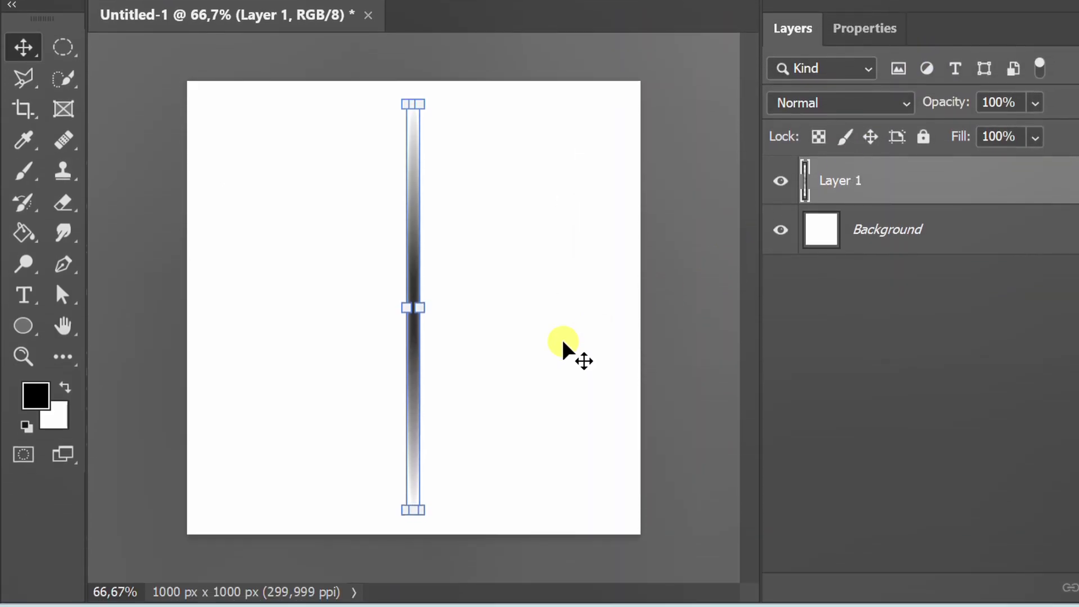
Step: Duplicate the streak, rotate the copy -90° into a cross, and select both streak layers
key("ctrl+j")
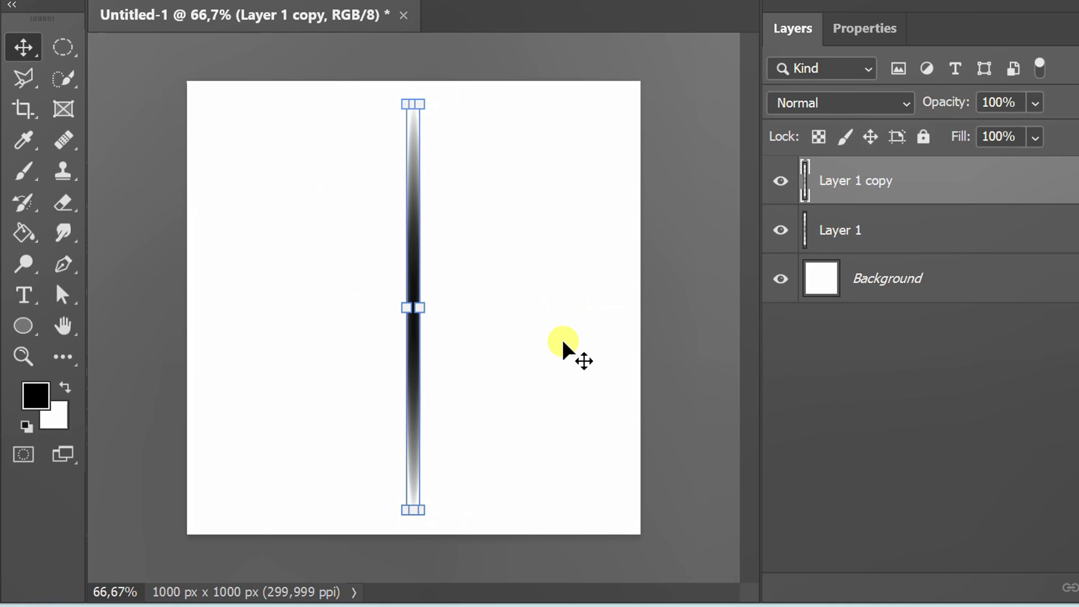
left_click(858, 28)
left_click(899, 214)
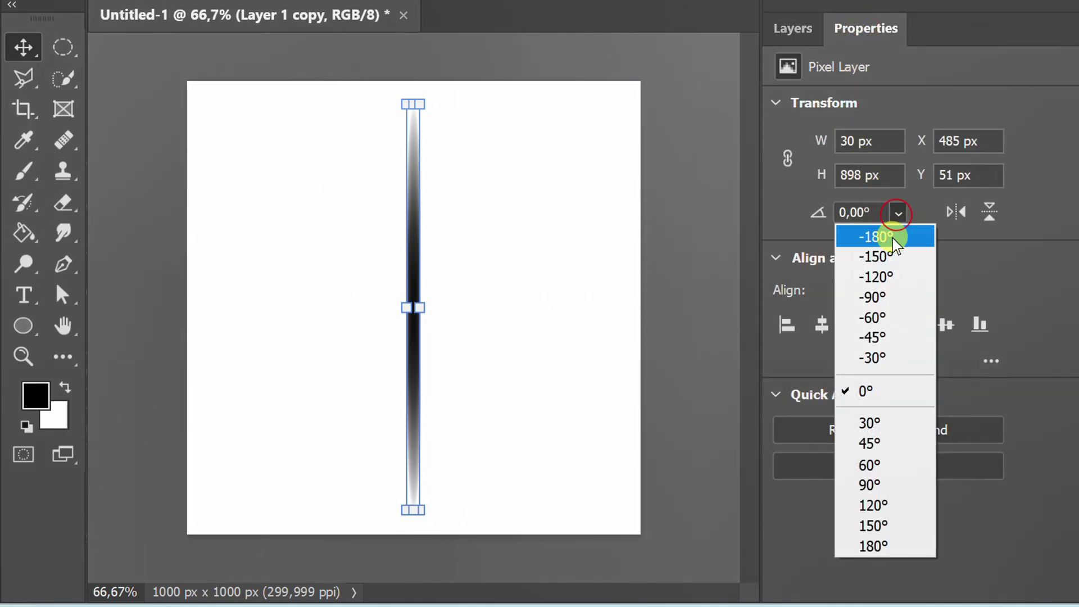
left_click(892, 294)
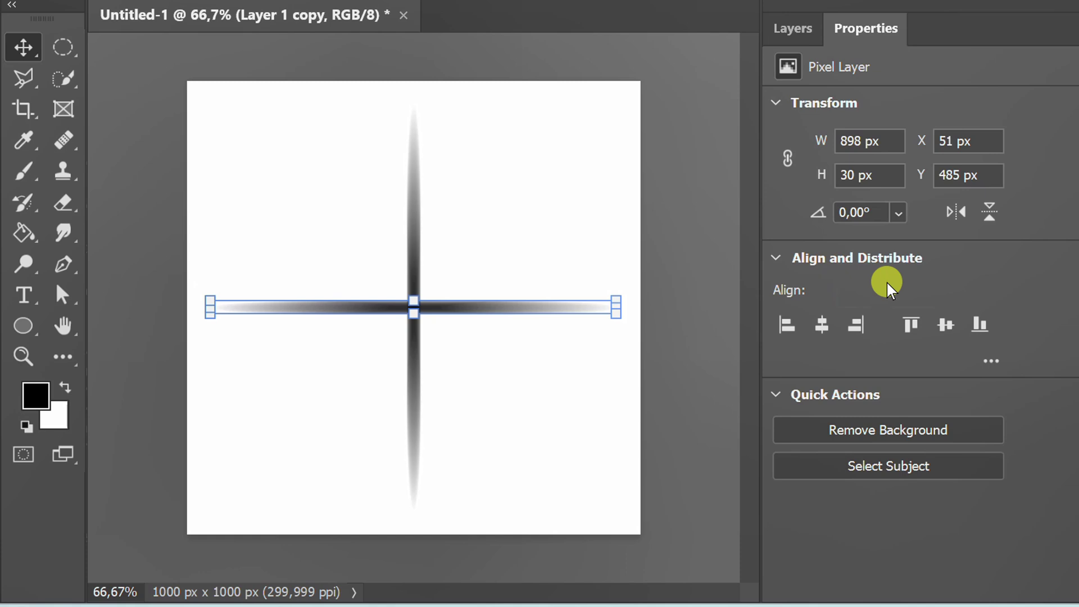
left_click(793, 27)
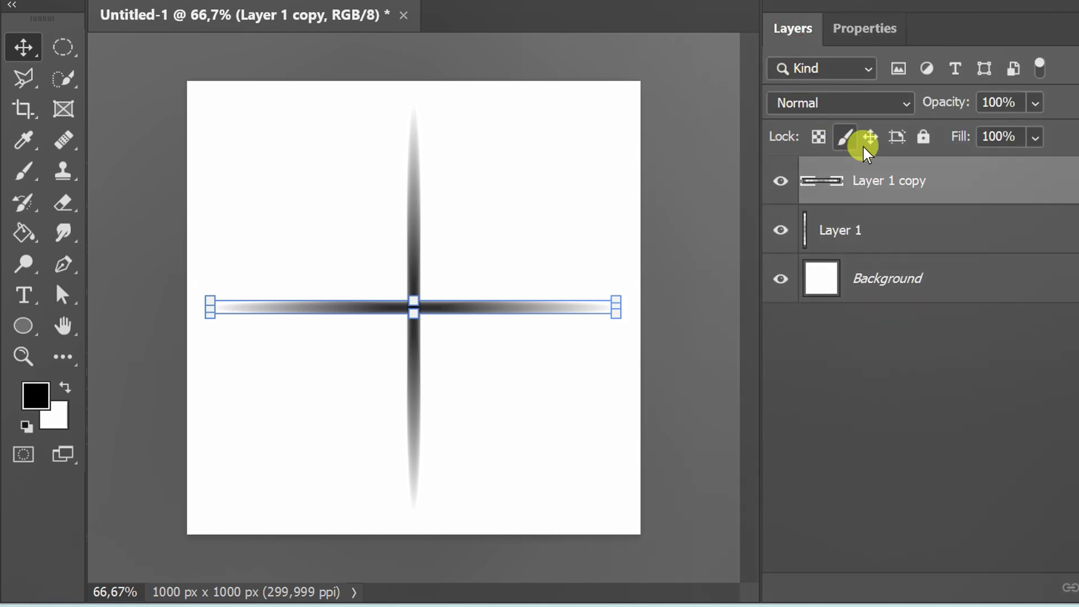
left_click(935, 219, "shift")
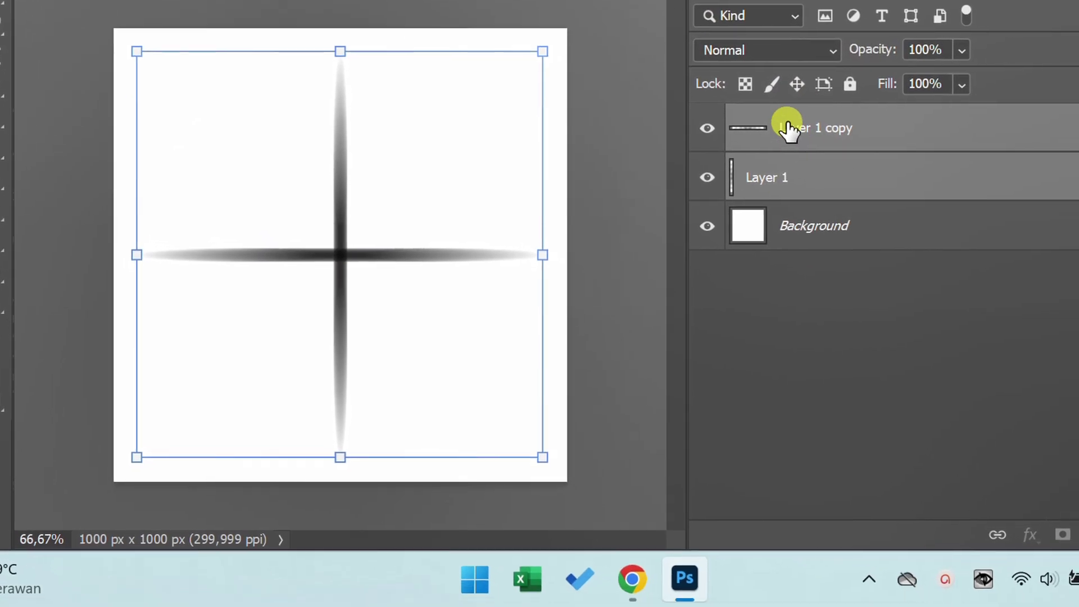
right_click(859, 174)
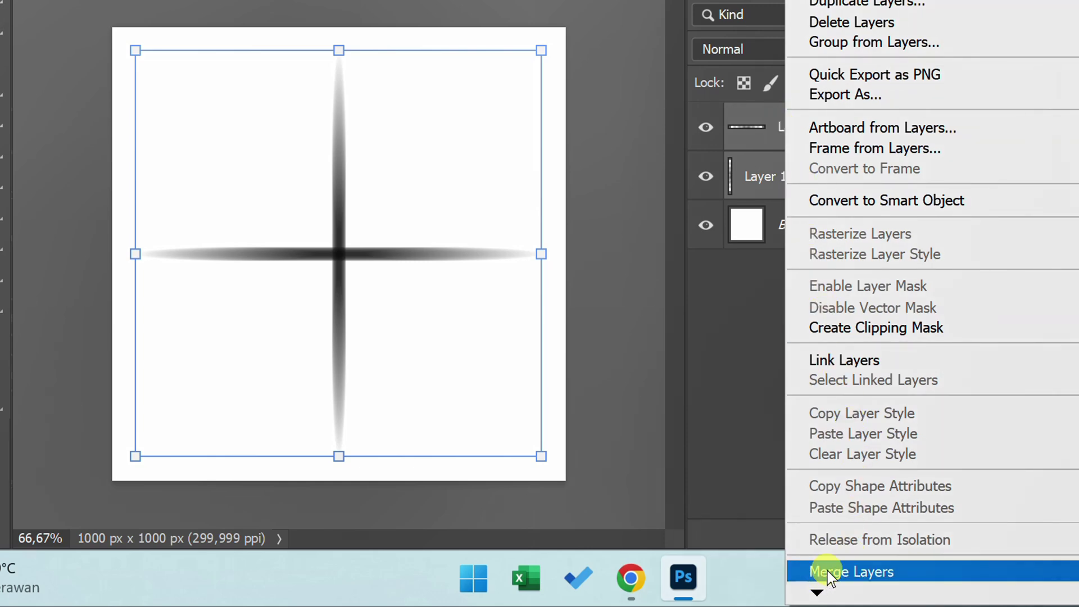
Step: Merge the streaks into one cross, then add a copy rotated 45° and scaled down to 432 px
left_click(916, 571)
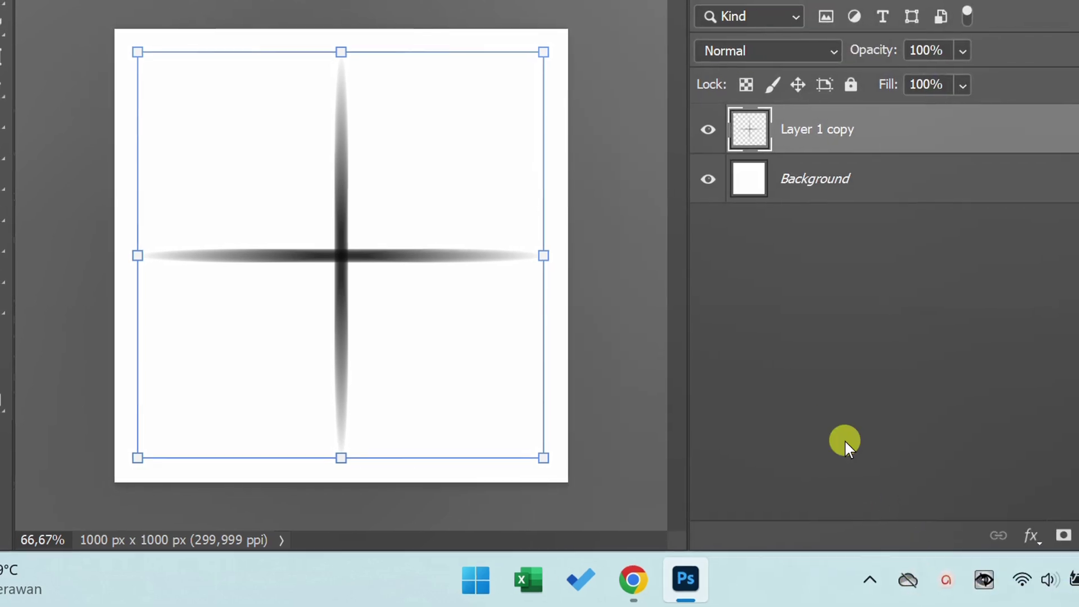
key("ctrl+j")
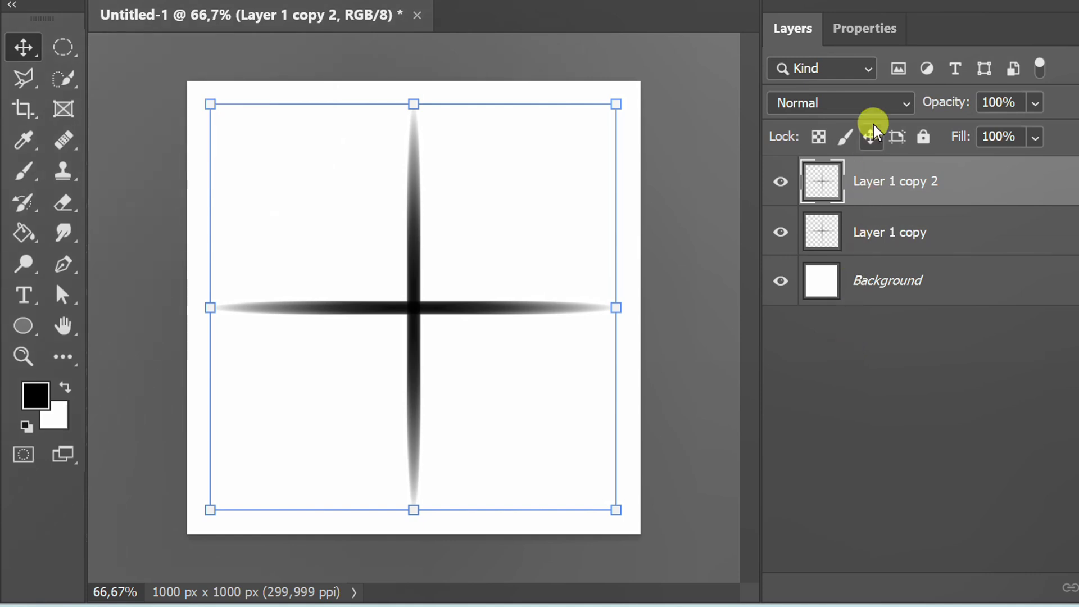
left_click(865, 29)
left_click(900, 211)
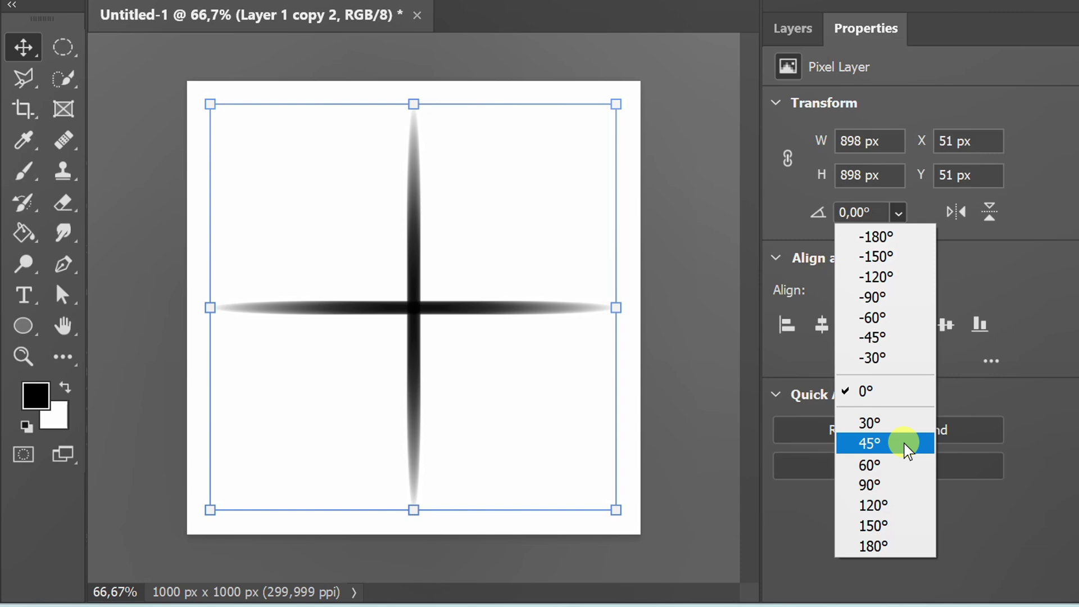
left_click(905, 444)
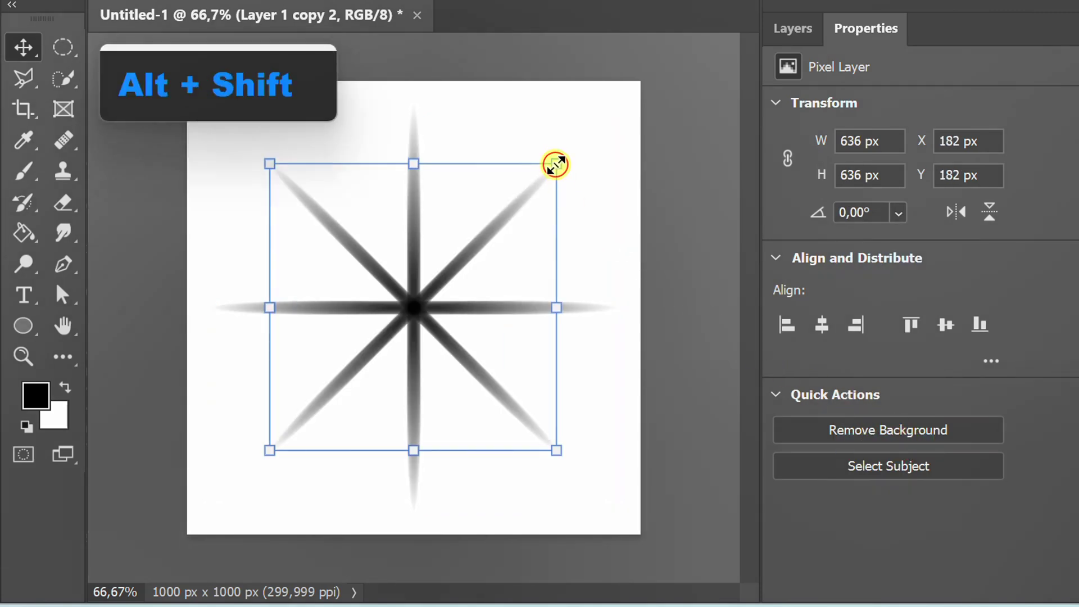
left_click_drag(556, 164, 518, 221)
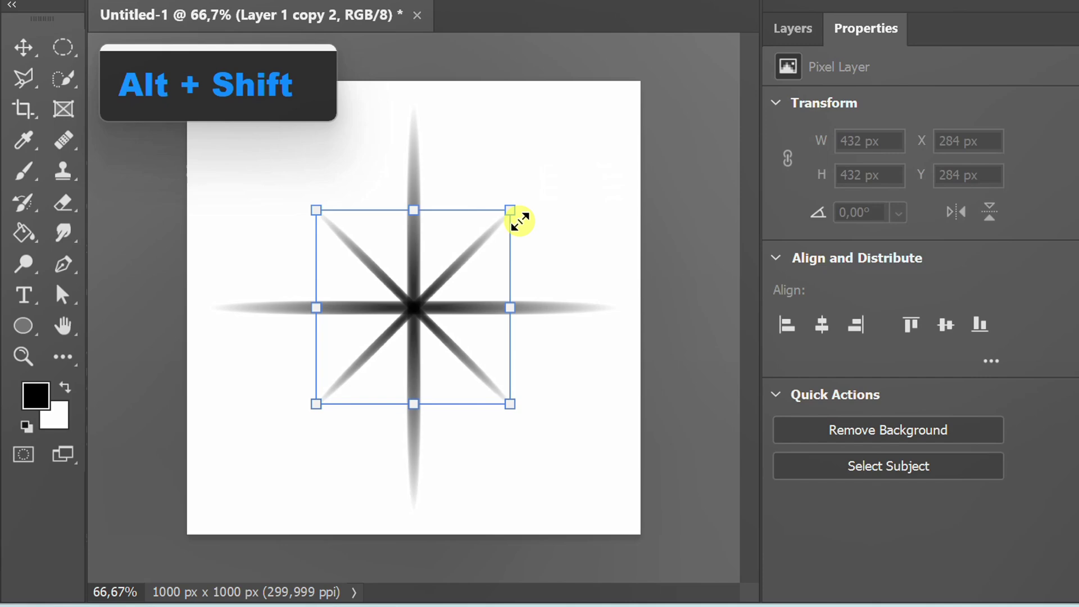
Step: Make Layer 1 copy 2 the only active layer
left_click(779, 26)
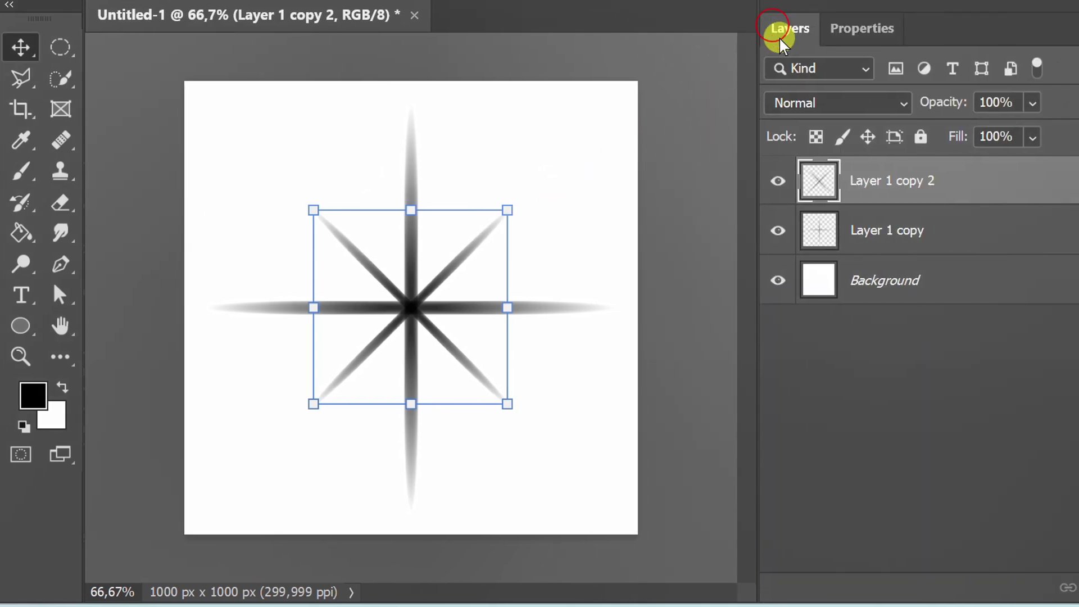
left_click(653, 352)
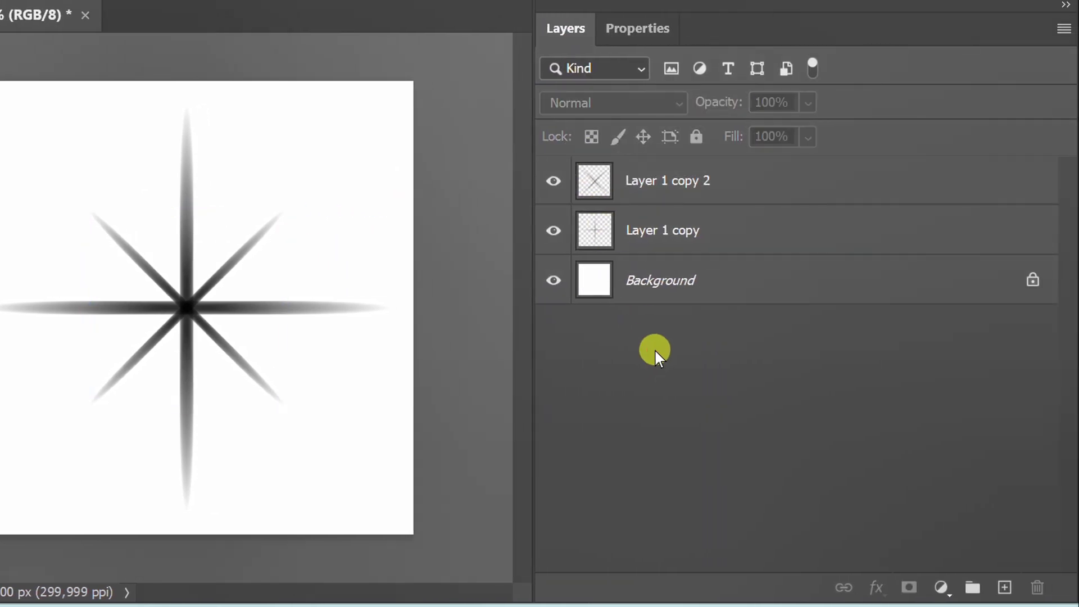
left_click(681, 180)
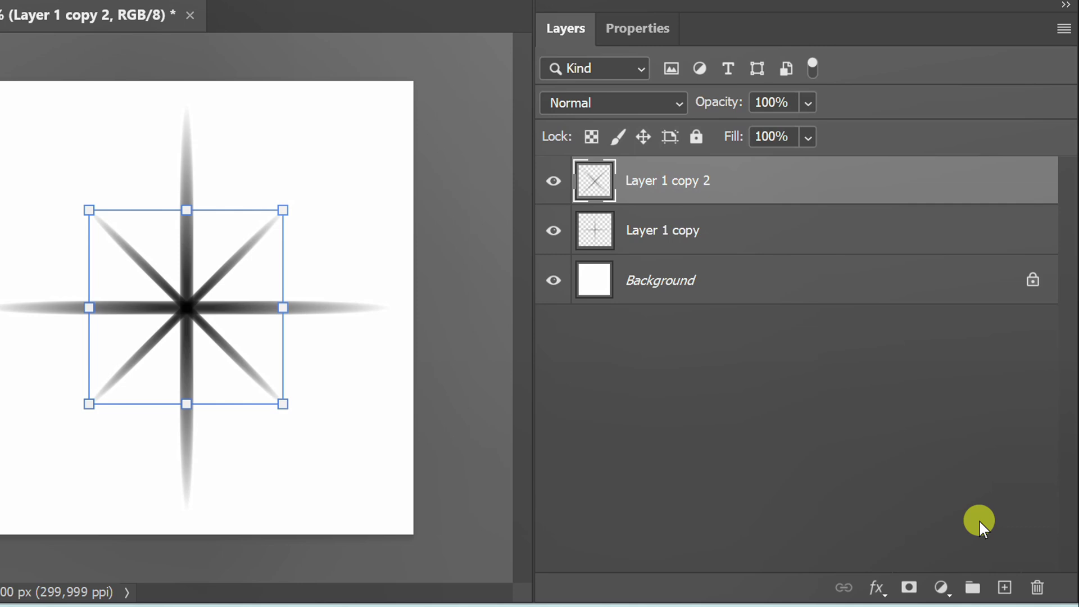
Step: On a new top layer, dab a soft black glow at the star's centre with a 0% hardness brush
left_click(1004, 588)
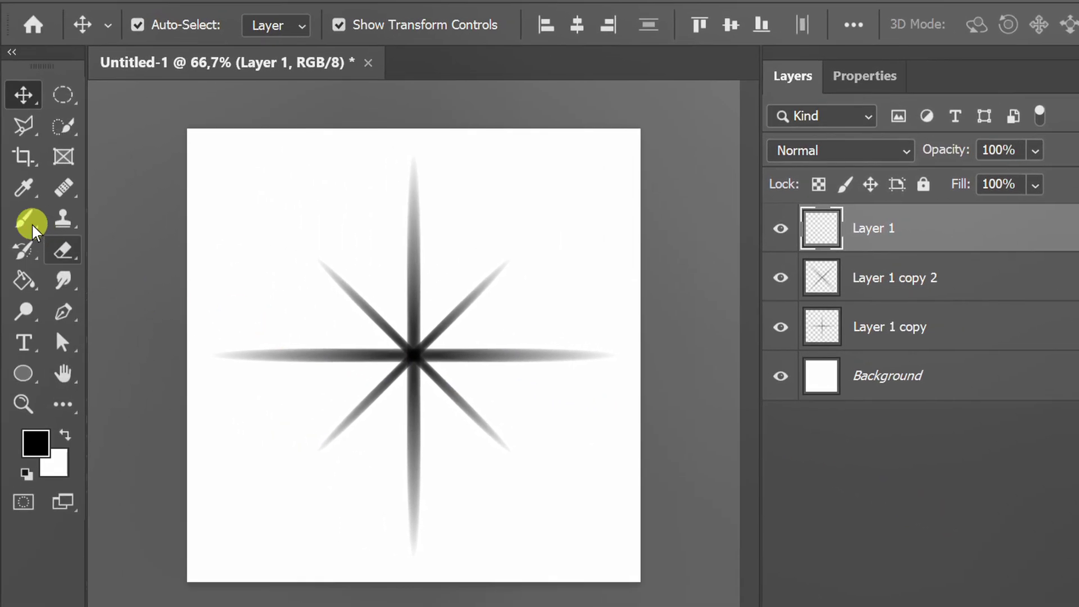
right_click(0, 170)
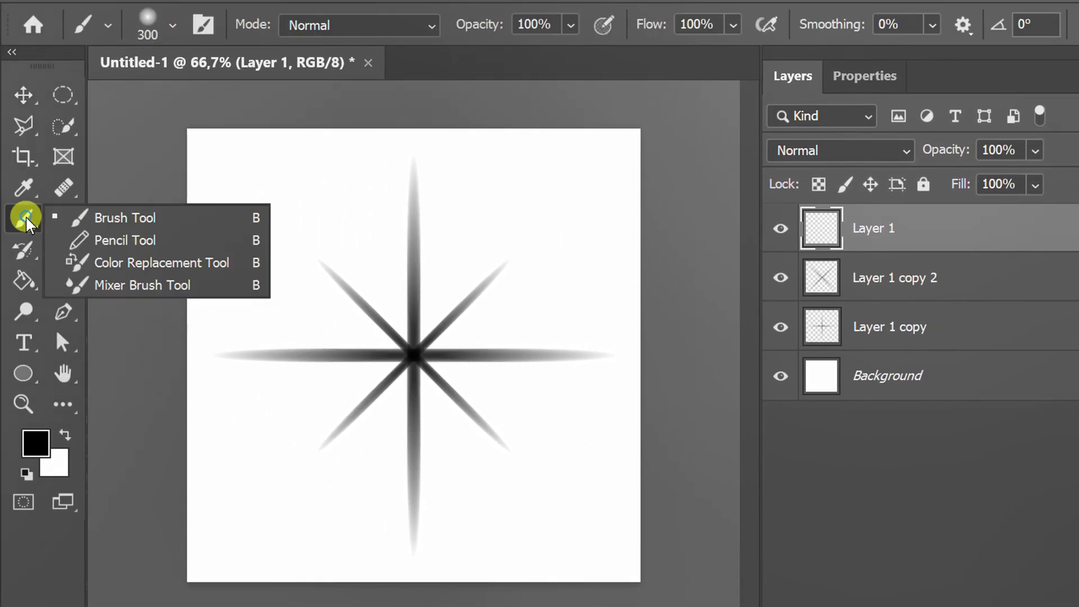
left_click(135, 217)
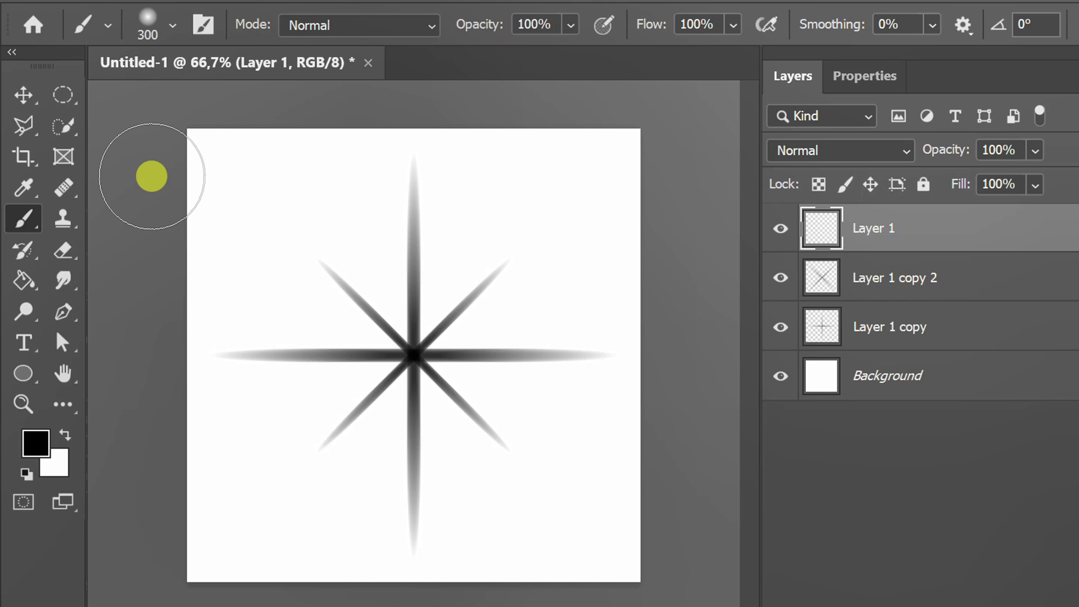
left_click(173, 26)
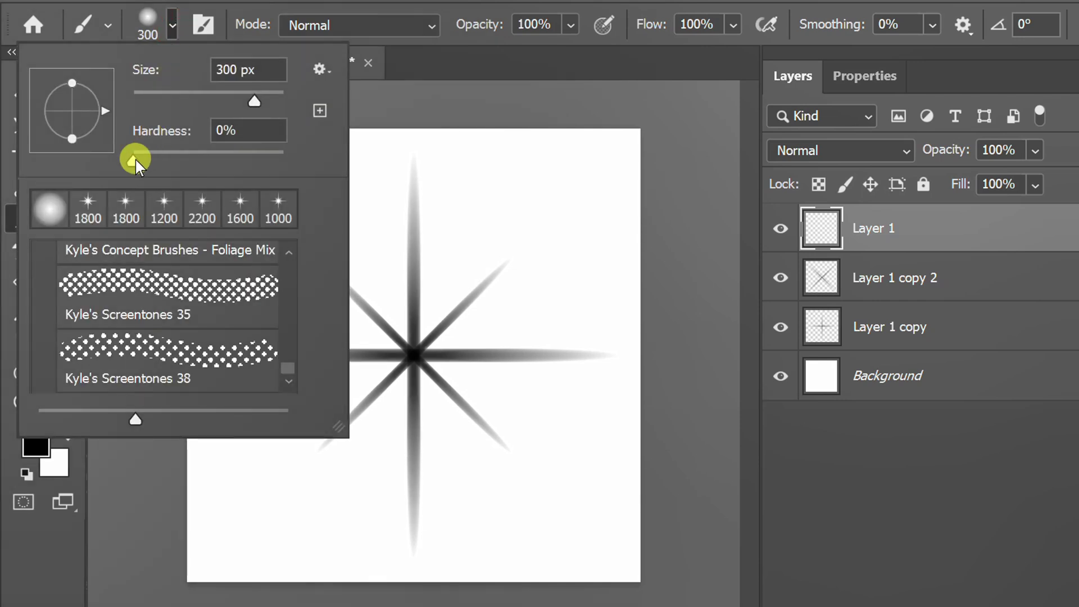
left_click_drag(134, 160, 116, 161)
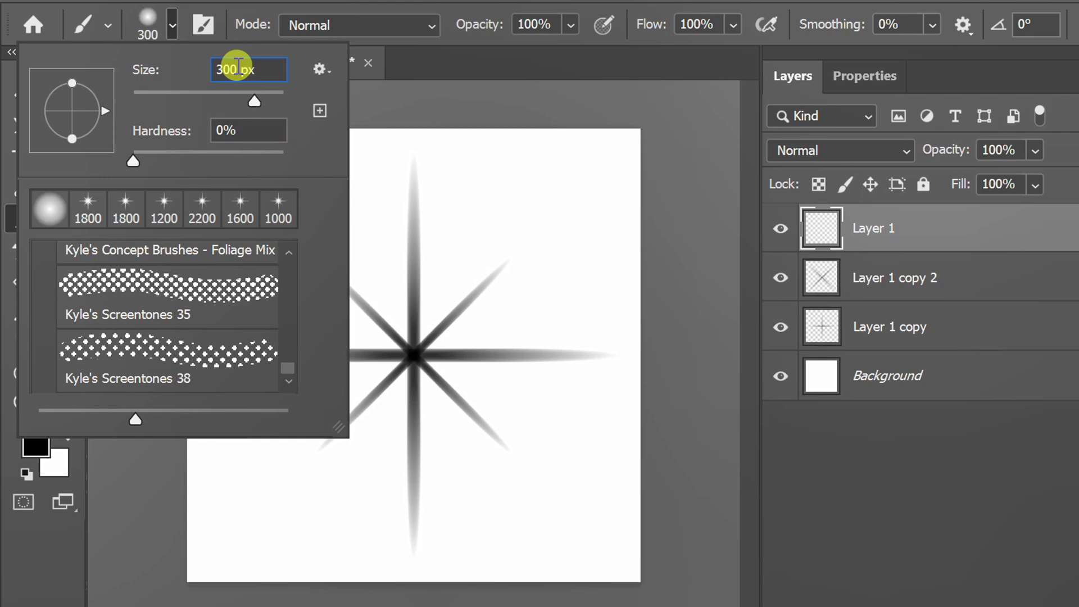
left_click(174, 26)
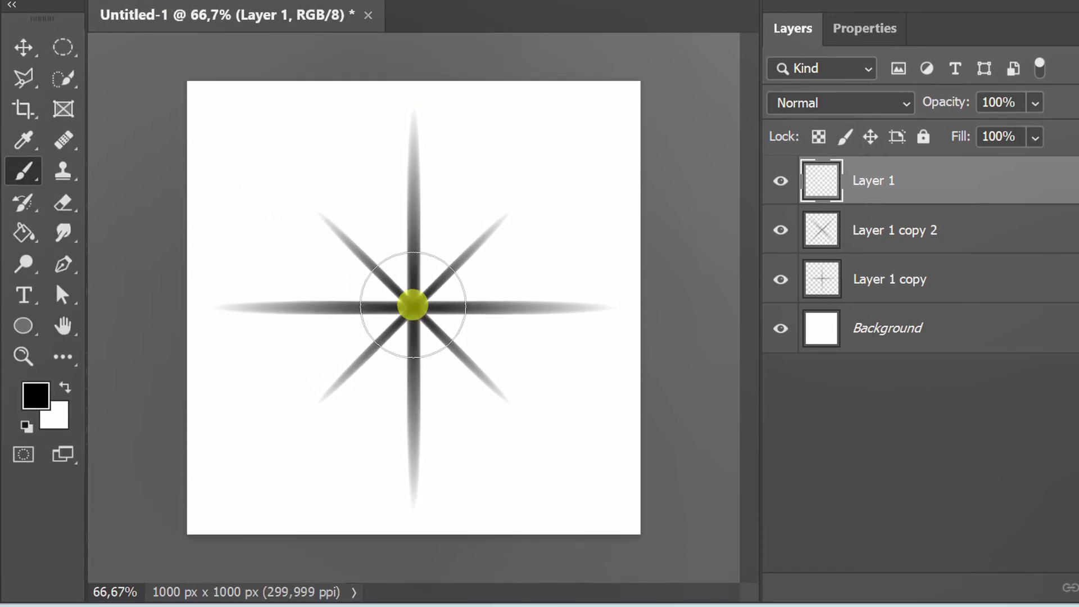
left_click(413, 305)
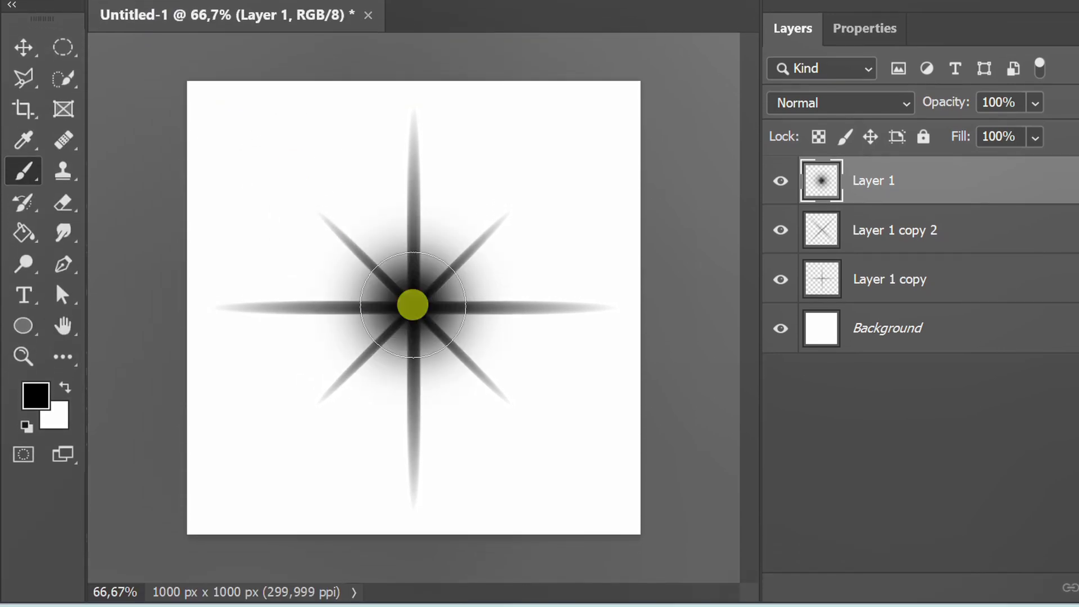
key("v")
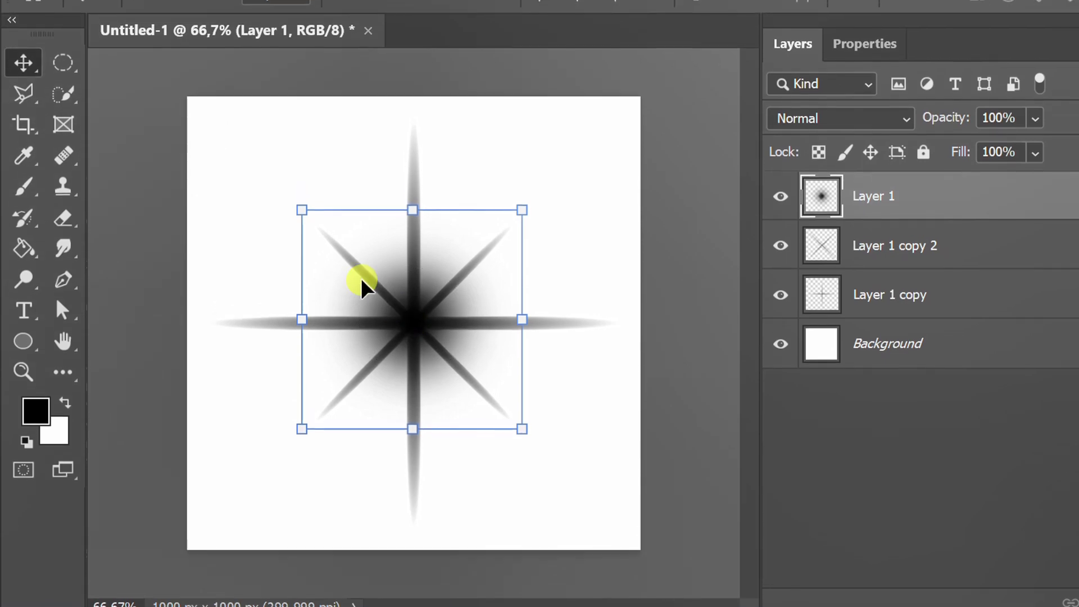
Step: Define the star artwork as a brush preset named 'Sparkle Brush'
left_click(87, 14)
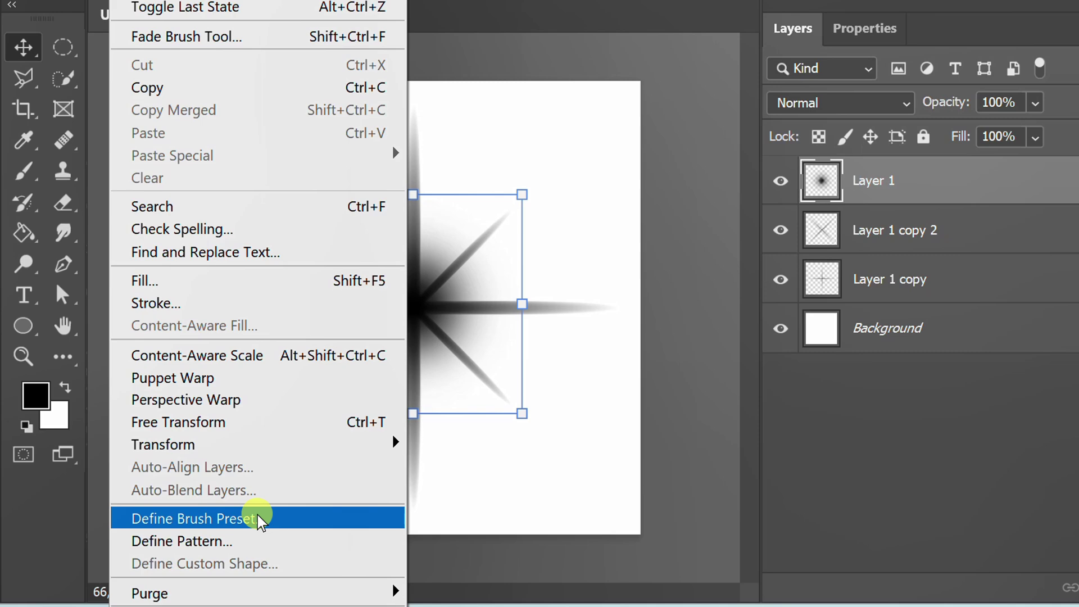
left_click(264, 513)
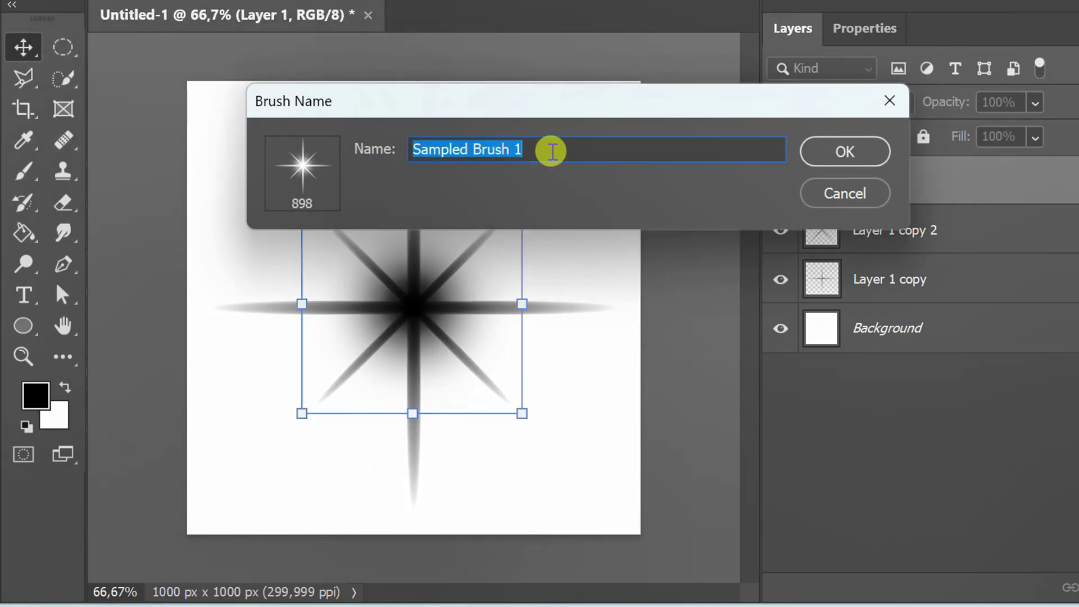
type("Sparkle Brush")
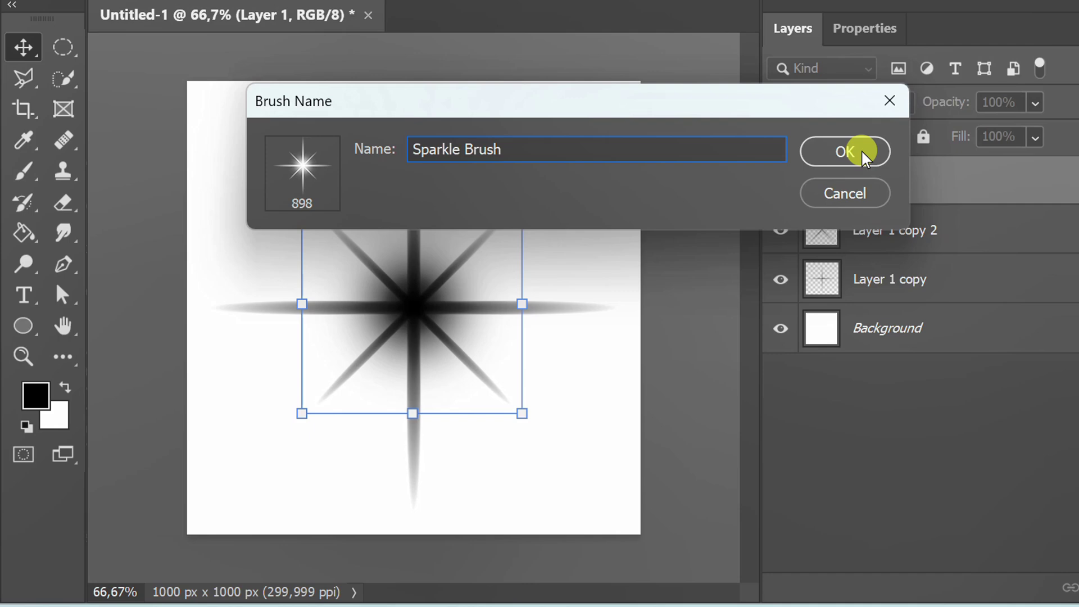
left_click(845, 152)
Step: Open pexels-the-glorious-studio-3584518-8398936.jpg and add an empty layer above its Background
key("b")
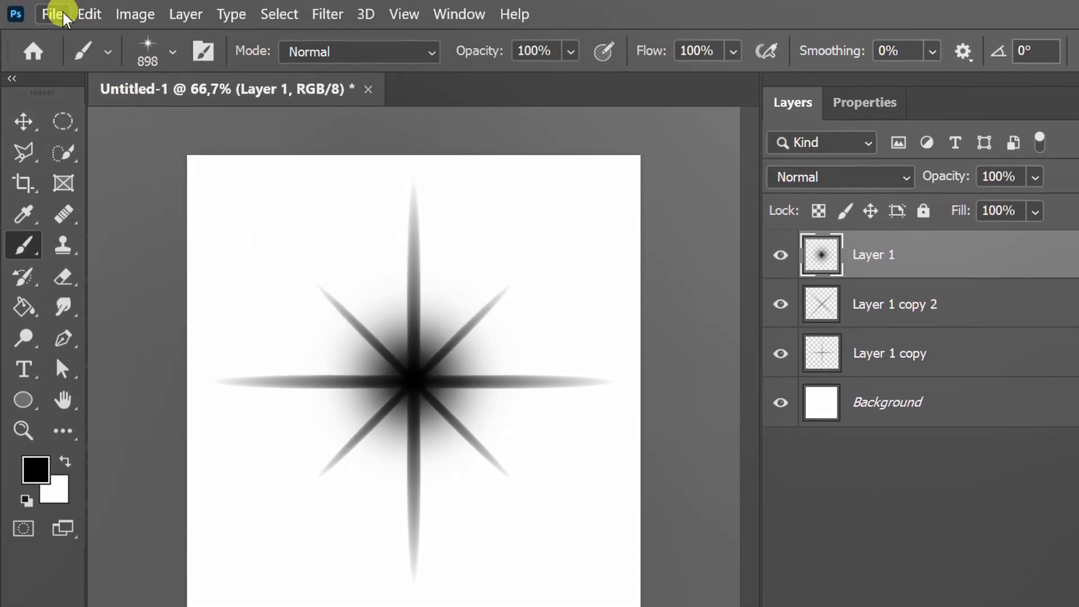
left_click(62, 15)
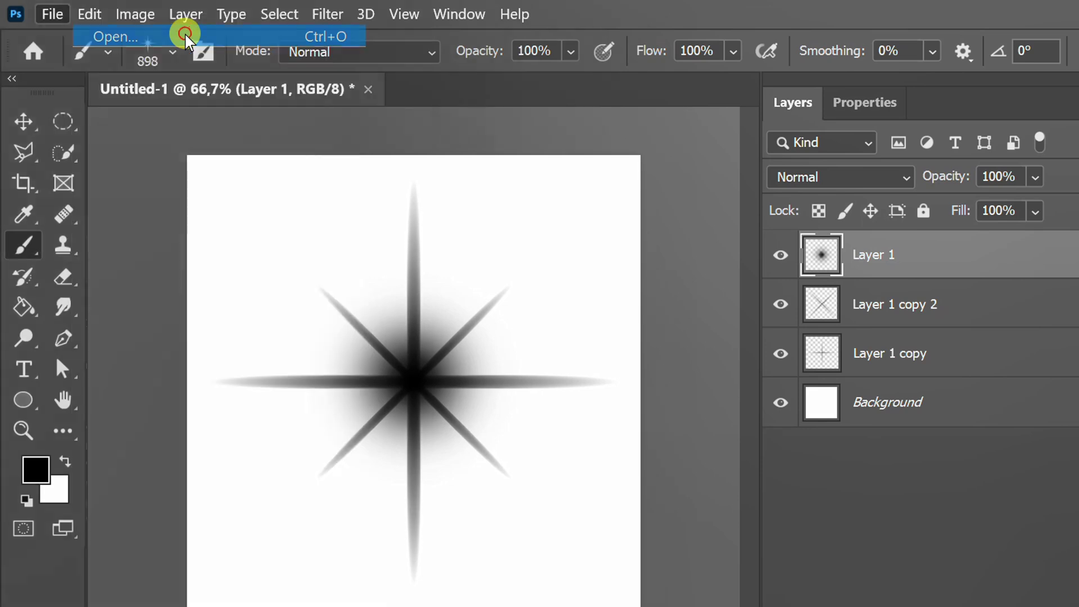
left_click(172, 37)
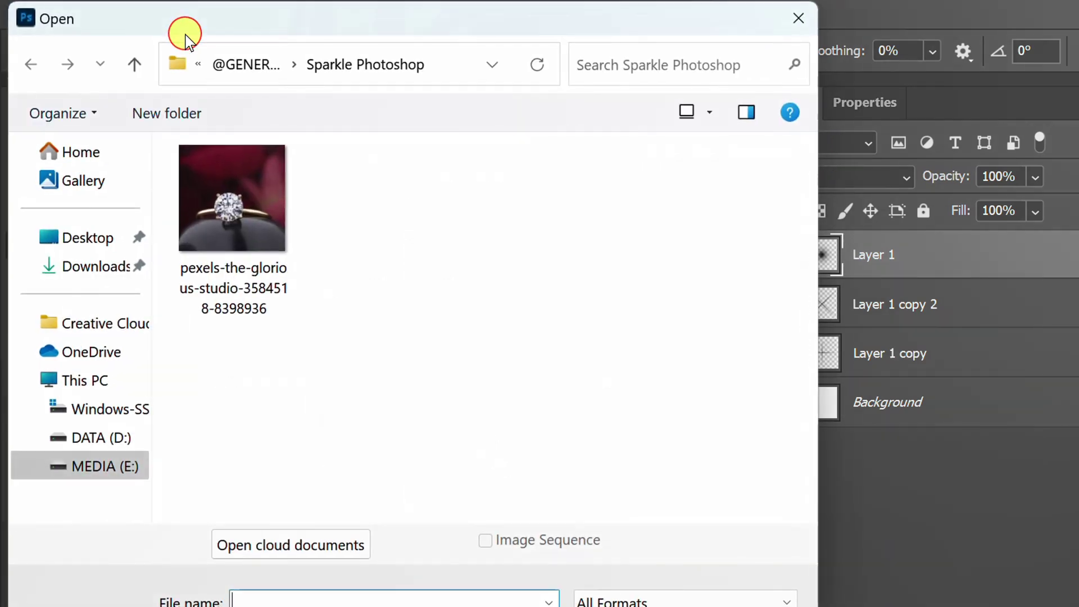
left_click(230, 205)
left_click(609, 566)
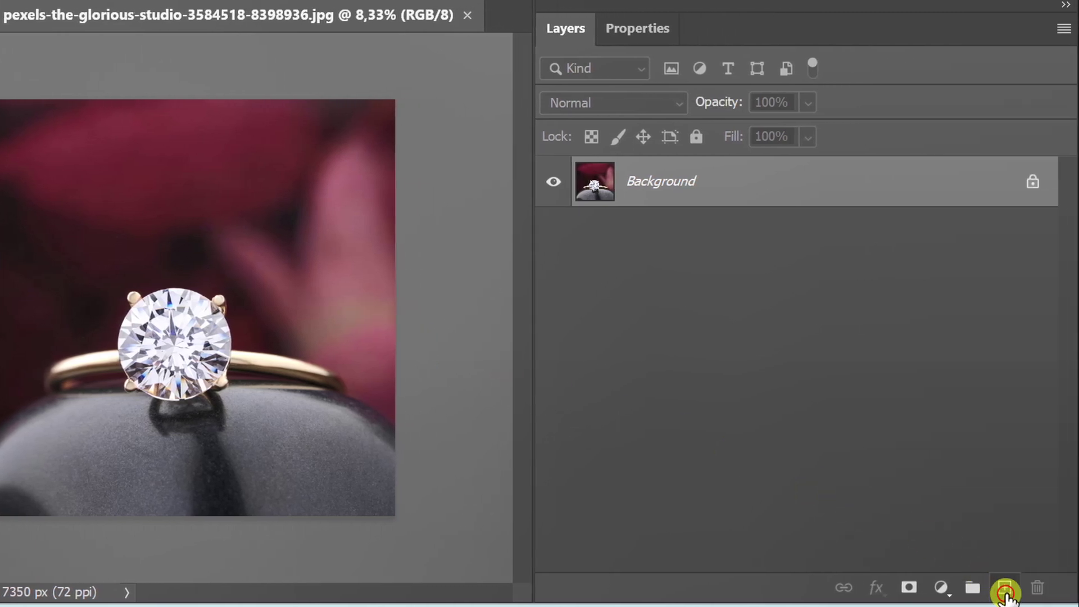
left_click(1005, 588)
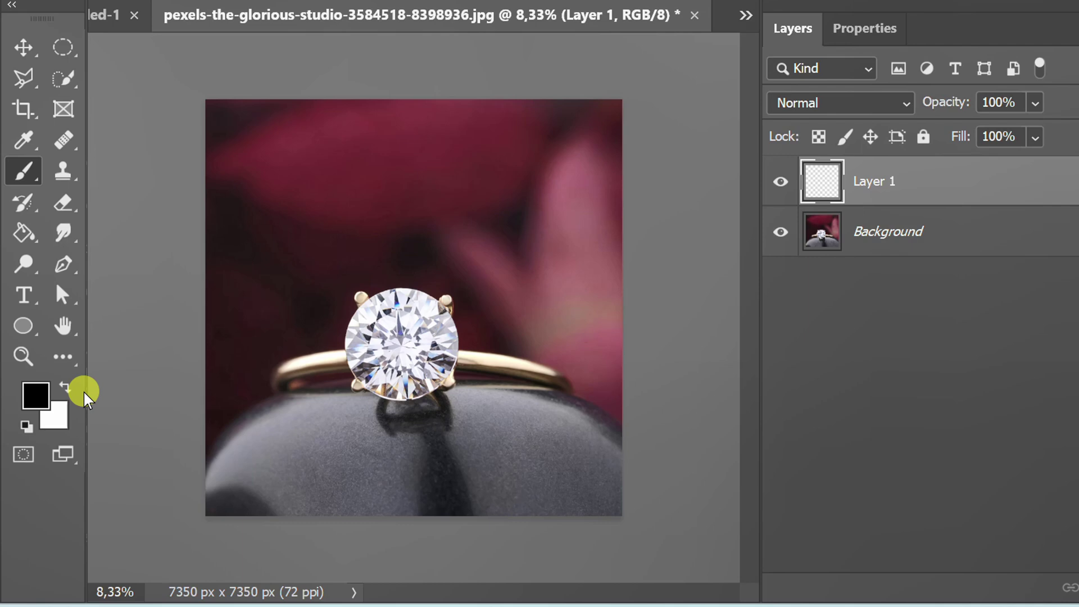
Step: Switch to white, enlarge the Sparkle Brush, and stamp a star on the diamond's upper right
left_click(66, 388)
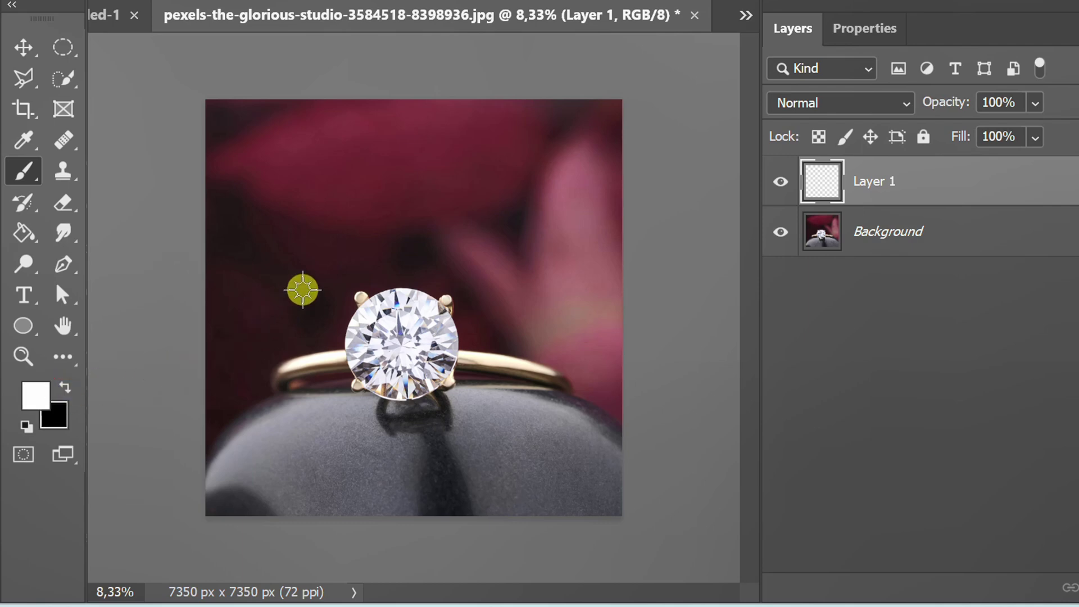
key("bracketright")
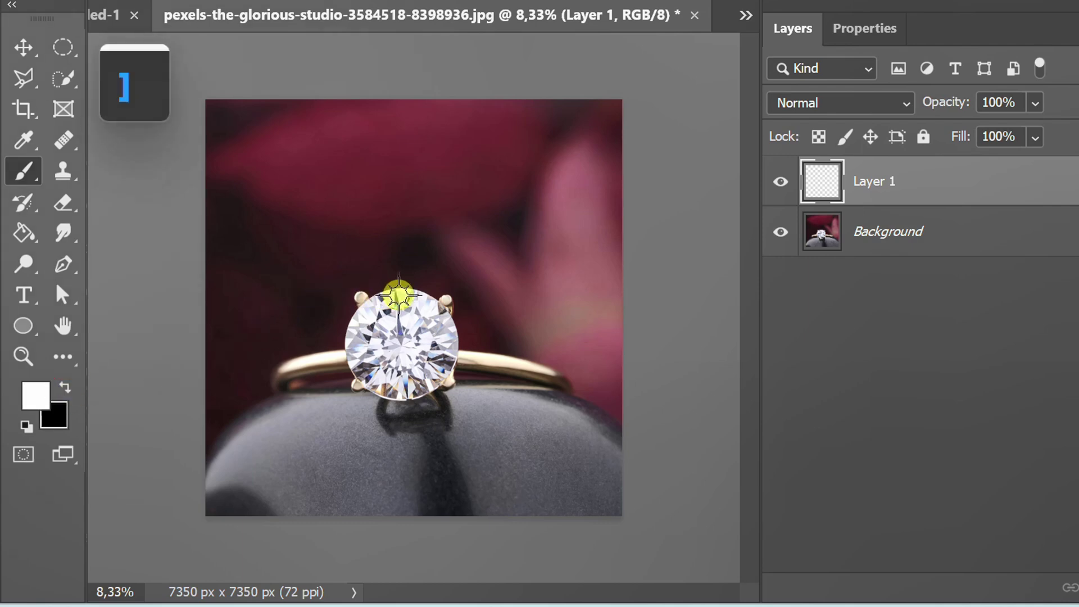
scroll(413, 301, "up", 5)
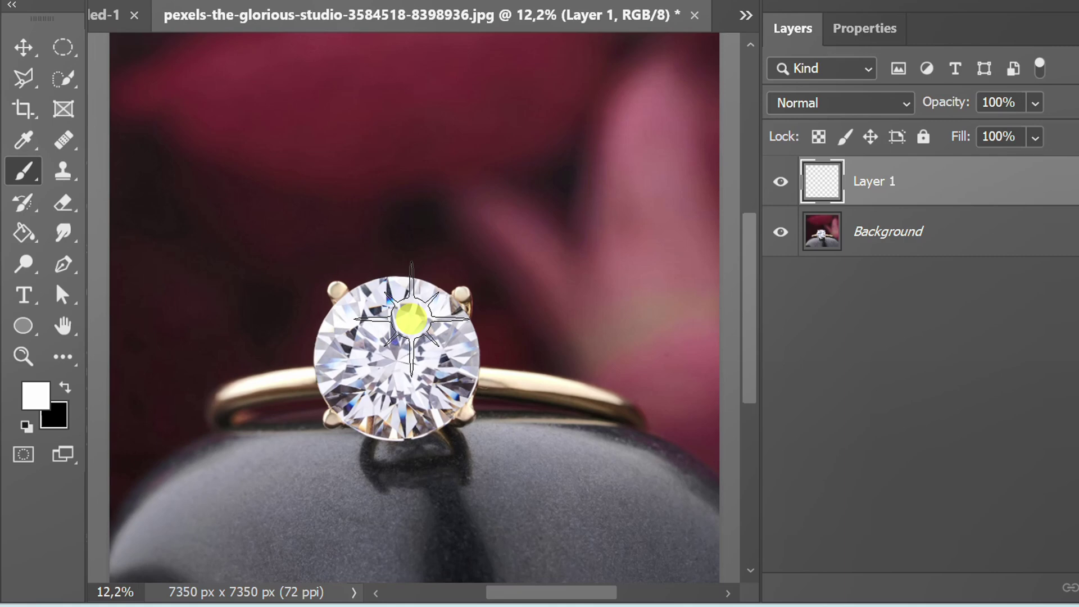
key("bracketright")
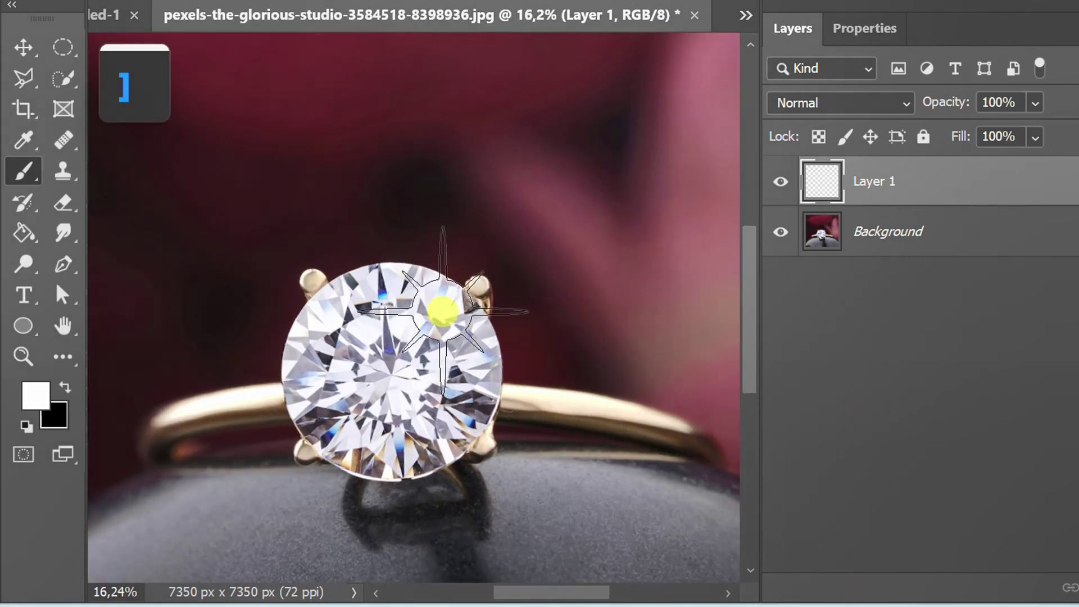
key("]")
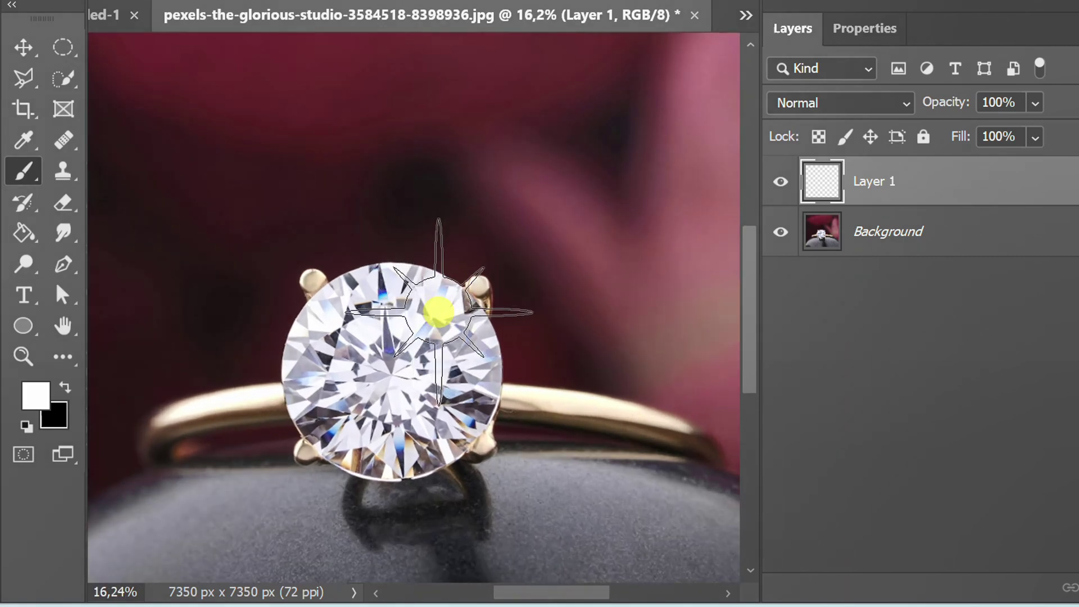
left_click(439, 311)
key("v")
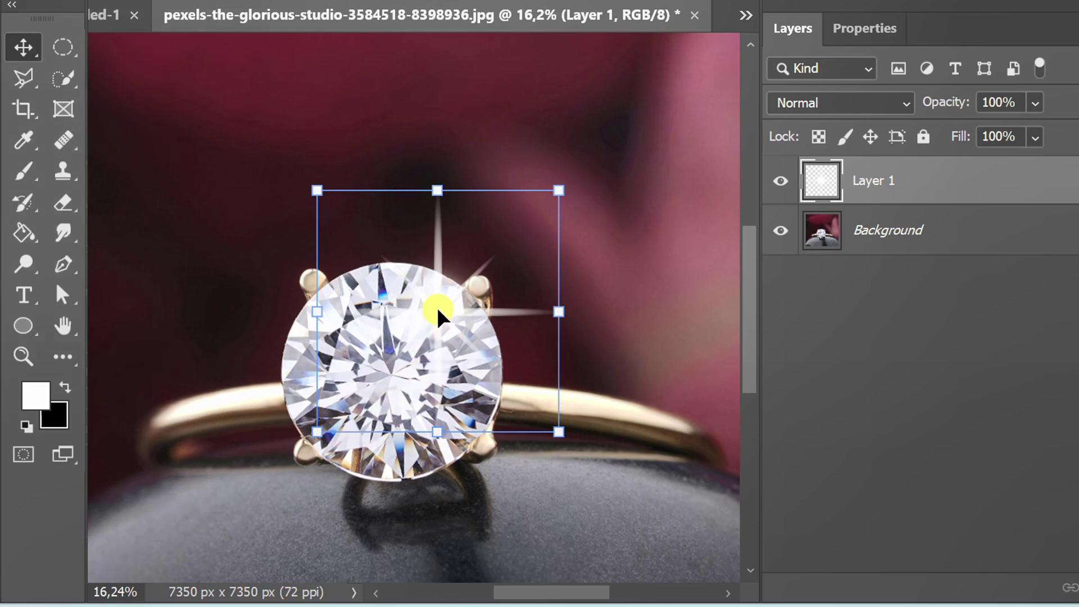
Step: Duplicate the sparkle to the diamond's lower left, scaled down and rotated slightly clockwise
left_click_drag(441, 313, 301, 428)
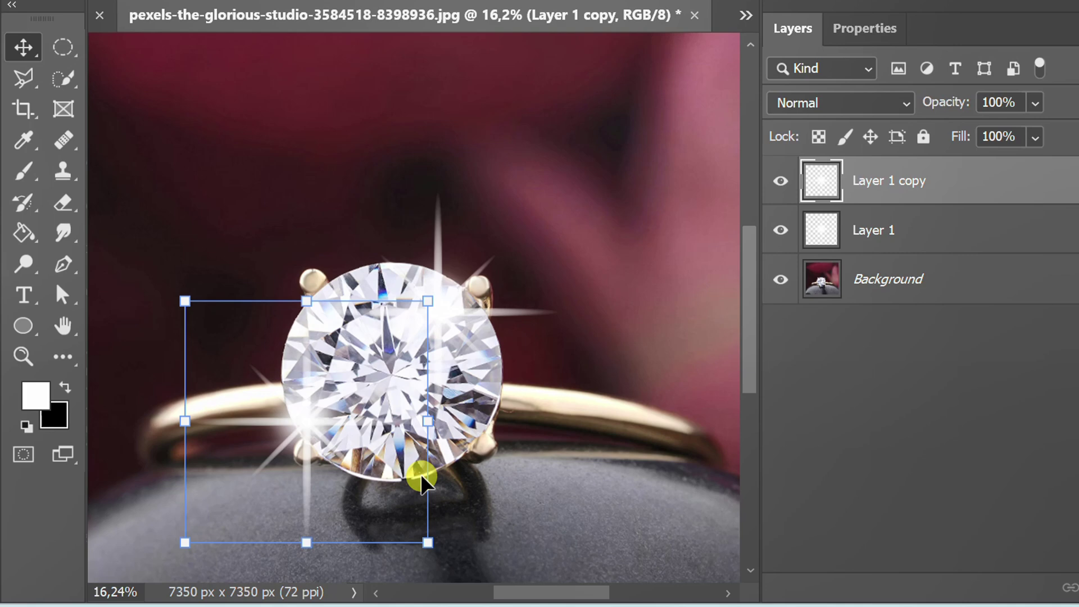
left_click_drag(429, 543, 402, 507)
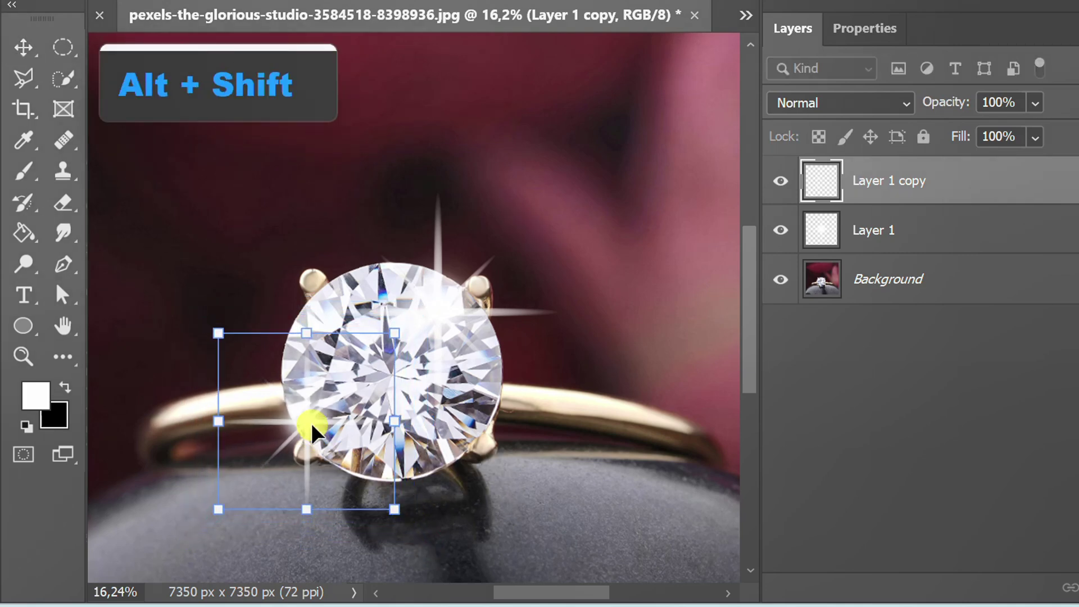
left_click_drag(312, 426, 319, 431)
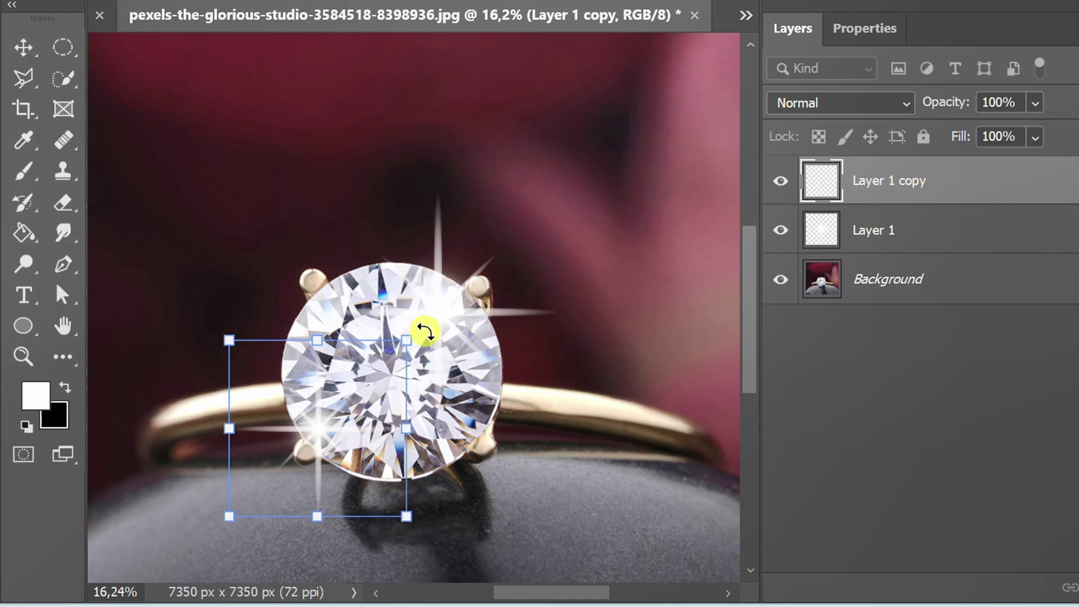
left_click_drag(425, 332, 414, 308)
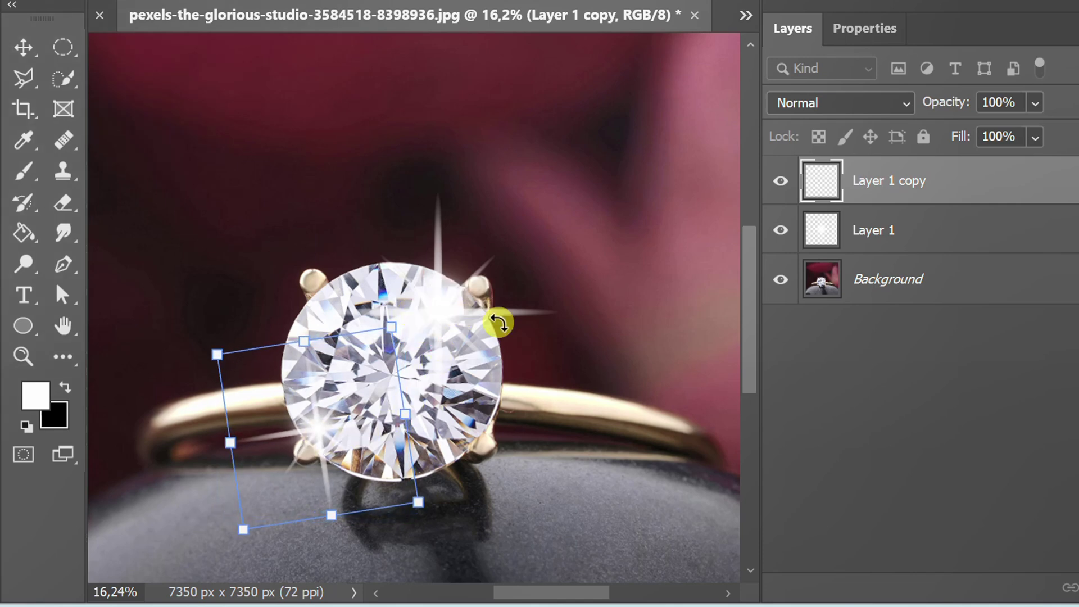
left_click(862, 381)
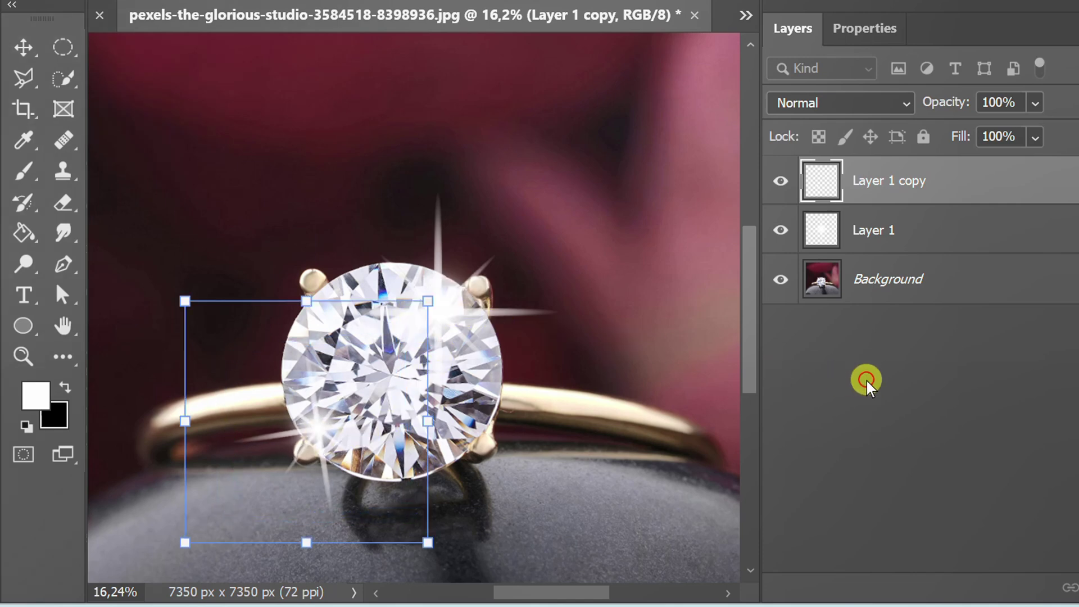
Step: Tilt the original sparkle on Layer 1 by about 6.5 degrees and deselect
left_click(451, 315)
left_click_drag(578, 171, 536, 157)
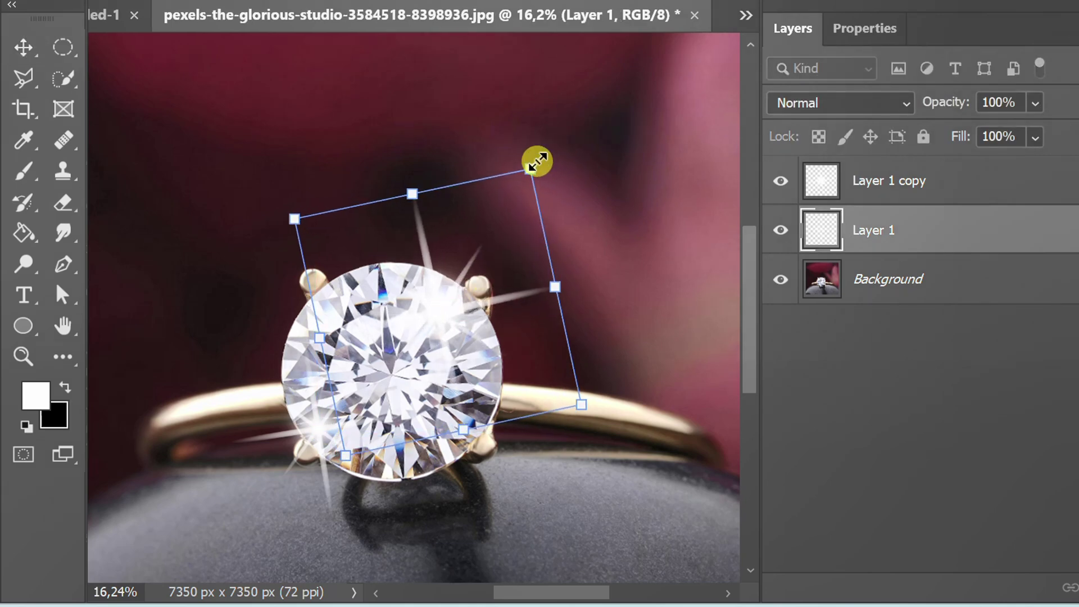
key("Return")
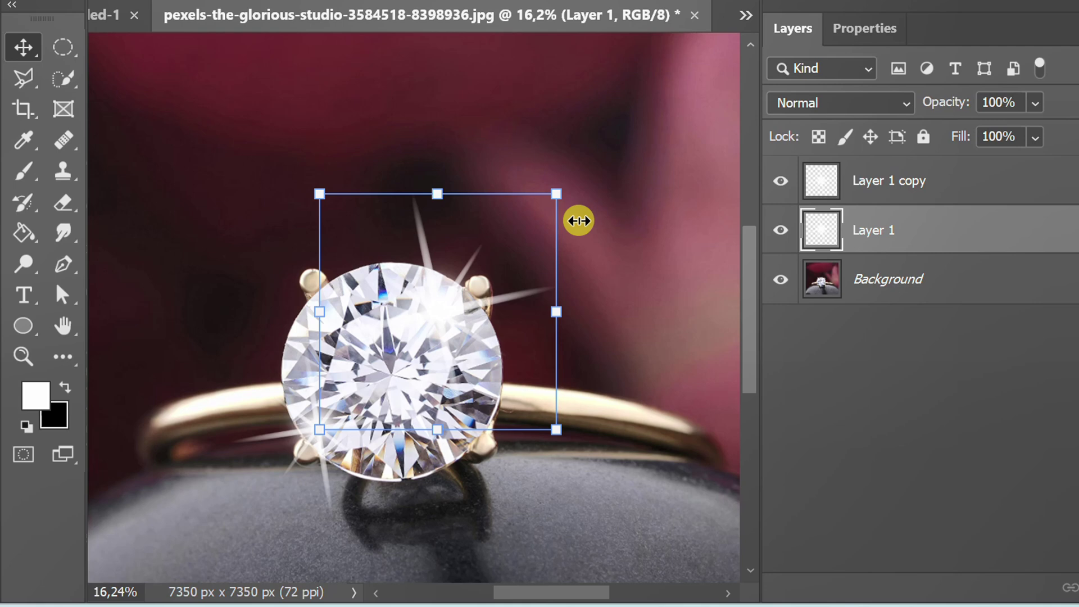
left_click(817, 381)
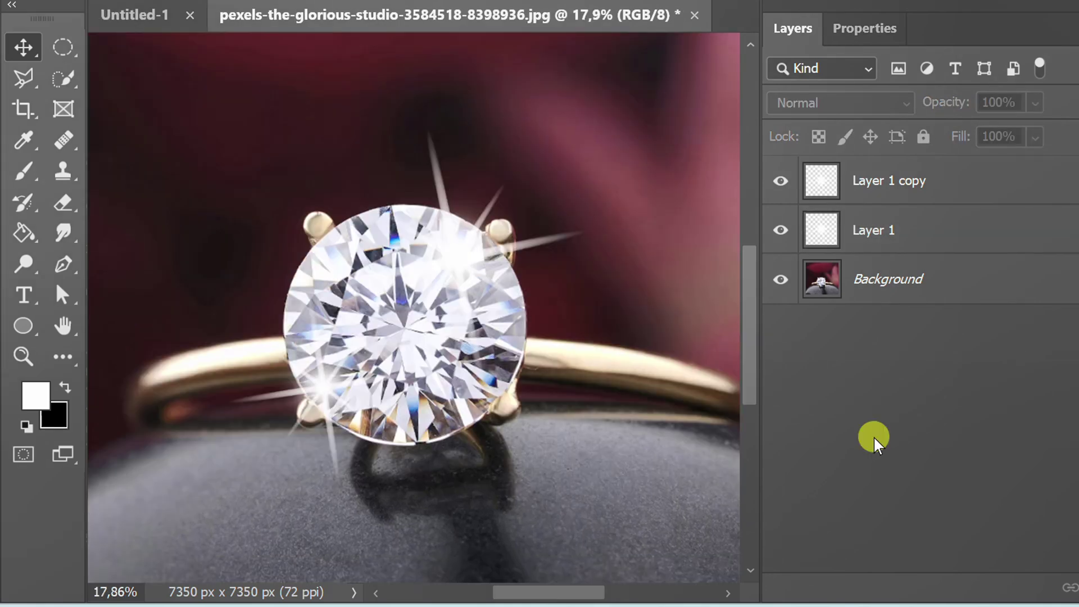